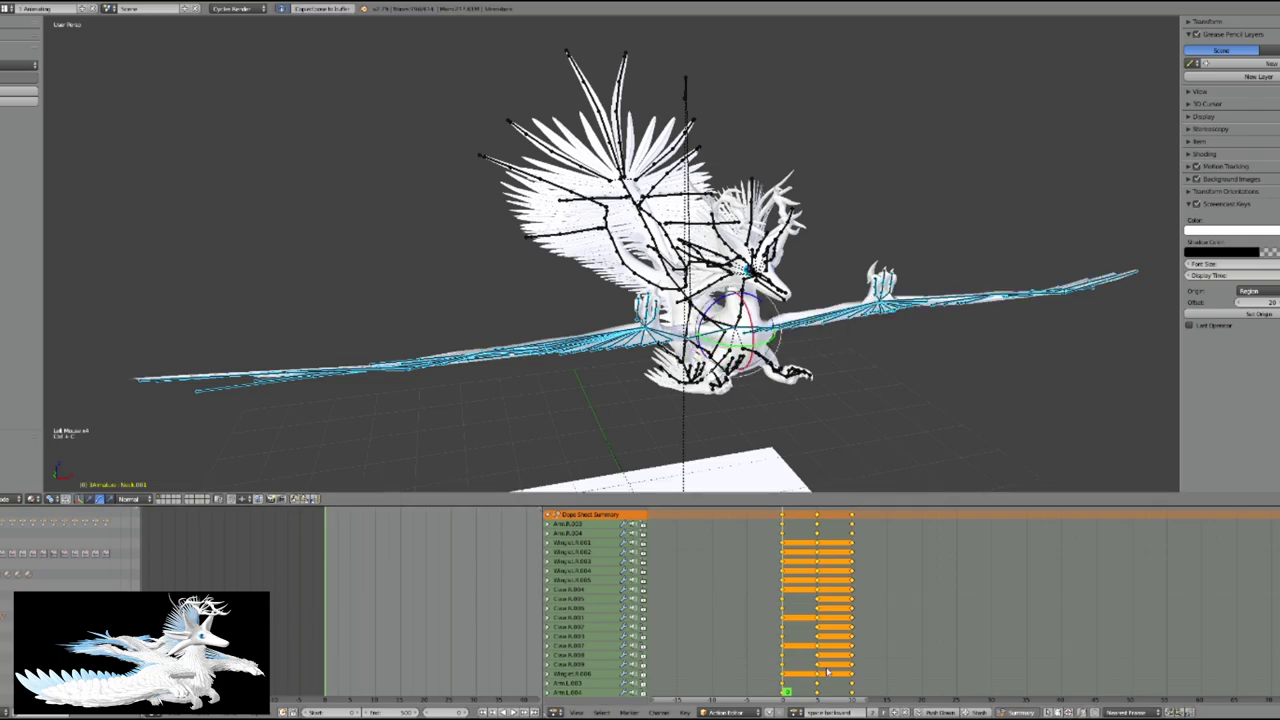
# - Paste the copied pose, and copy the leg pose from the air backward action
pyautogui.hotkey('ctrl', 'v')
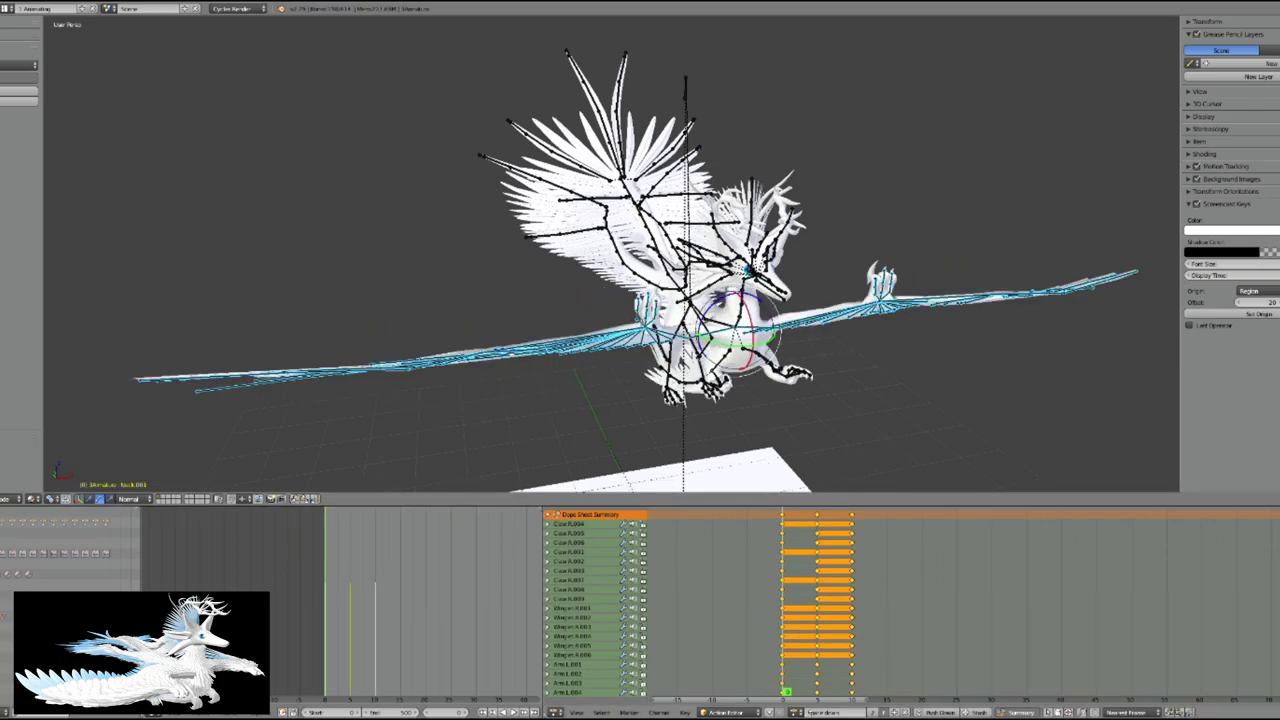
pyautogui.click(795, 712)
pyautogui.click(812, 606)
pyautogui.moveTo(771, 443); pyautogui.dragTo(814, 437, button='middle')
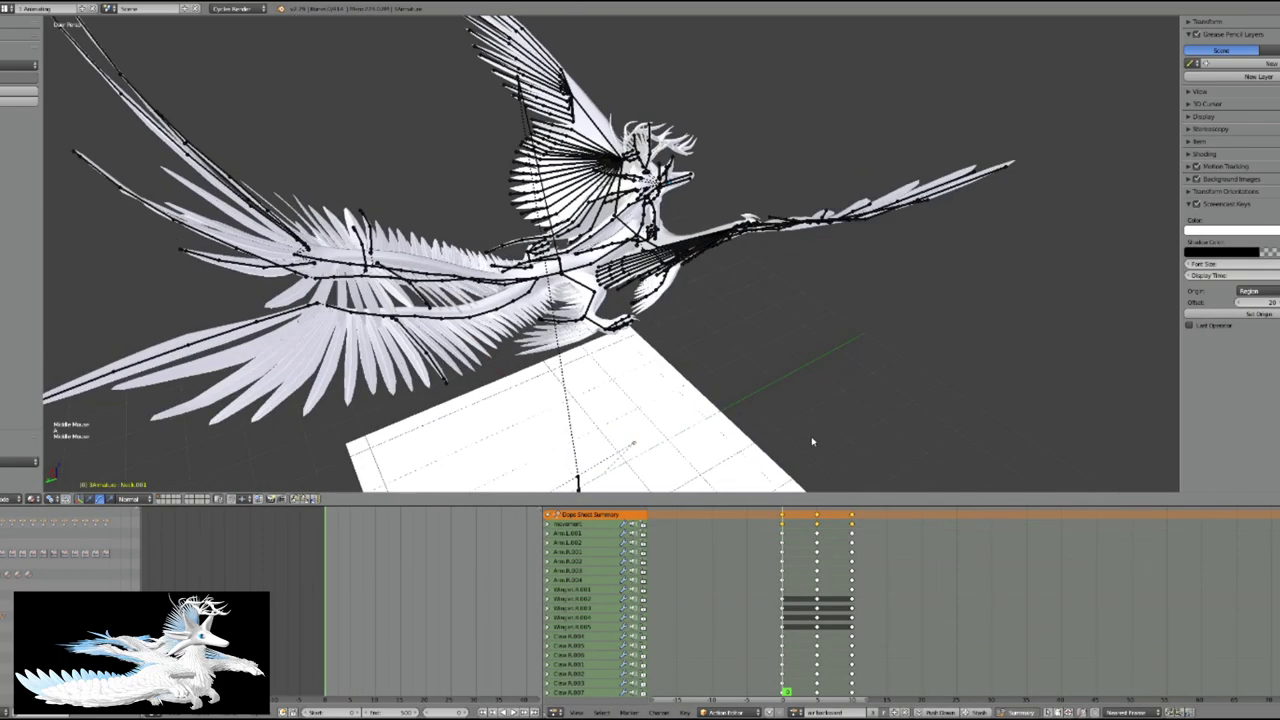
pyautogui.hotkey('ctrl', 'c')
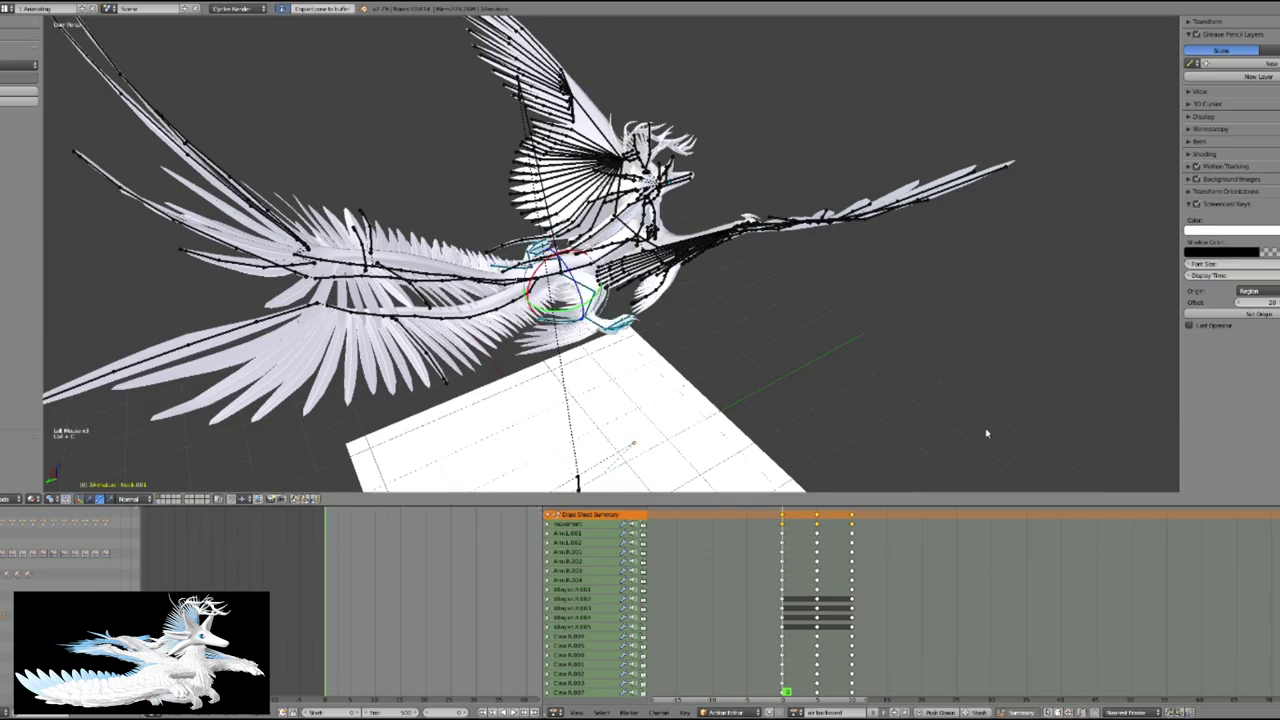
# - Switch to the space down action and undo the last wing rotation
pyautogui.click(797, 712)
pyautogui.moveTo(718, 474); pyautogui.dragTo(540, 460, button='middle')
pyautogui.moveTo(488, 333); pyautogui.dragTo(553, 375, button='middle')
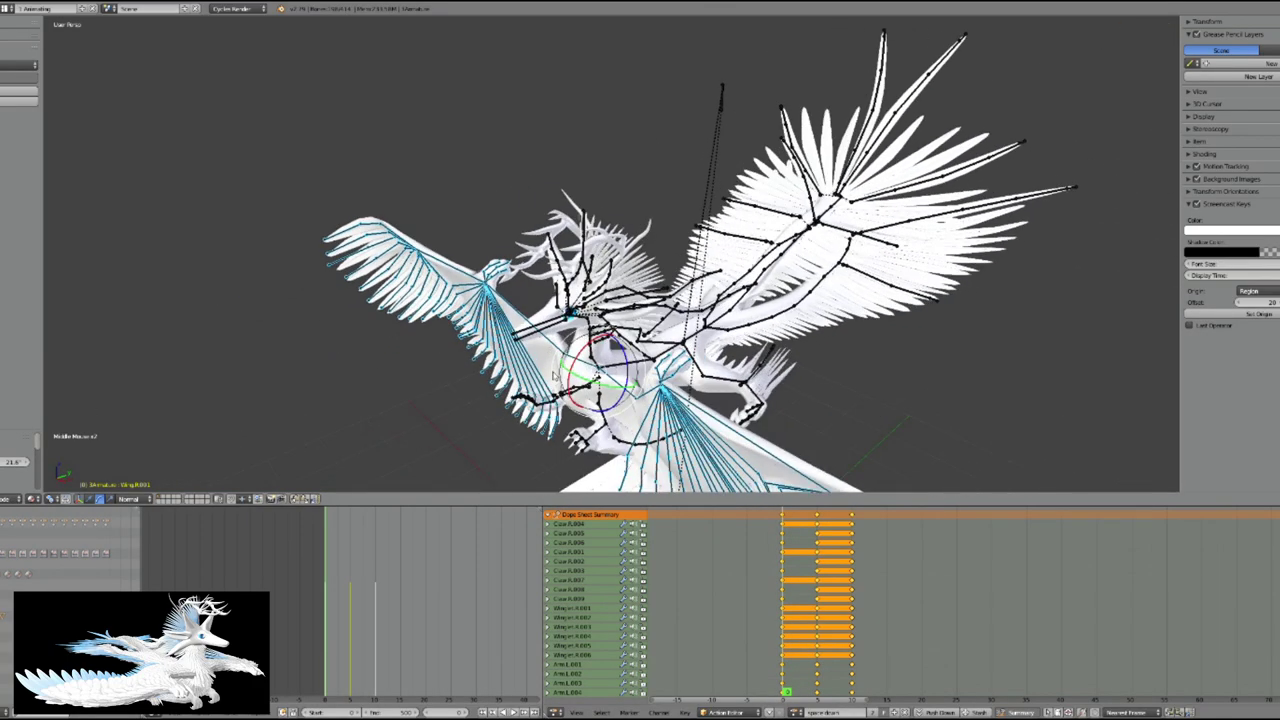
pyautogui.hotkey('ctrl', 'z')
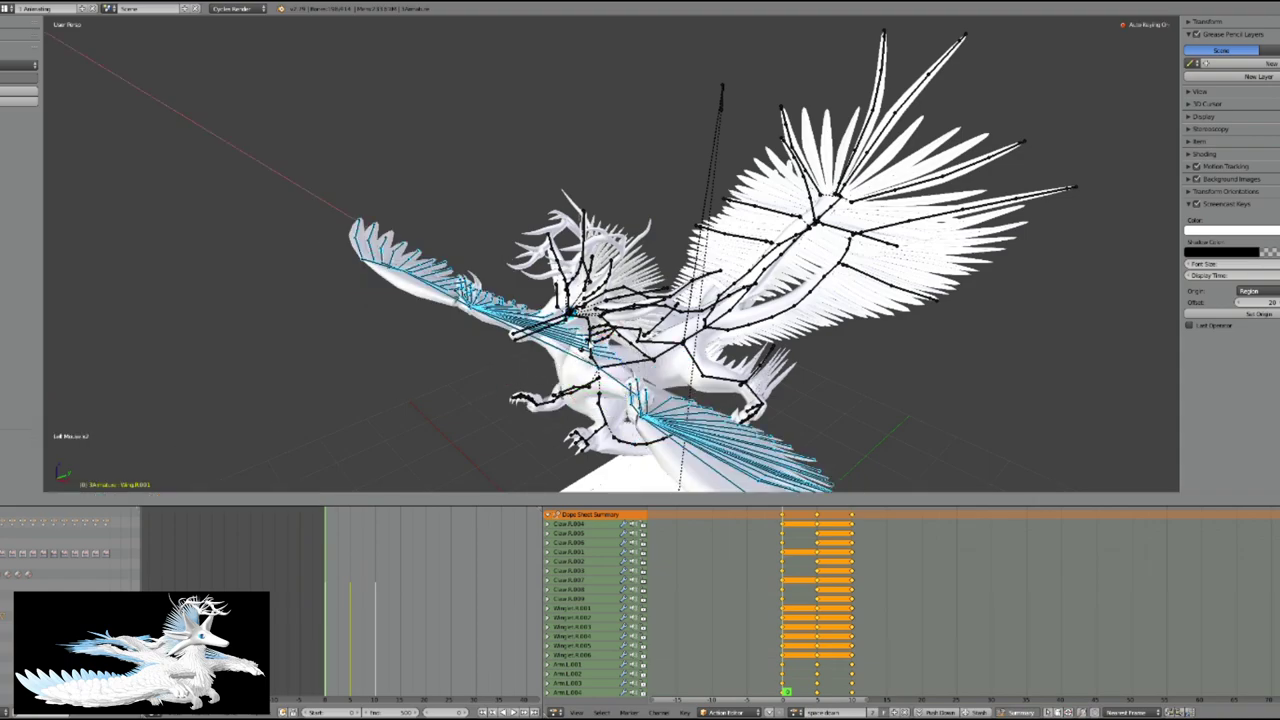
# - Select the outer wing bones on both sides and rotate them at frame 0
pyautogui.moveTo(600, 300); pyautogui.dragTo(700, 300, button='middle')
pyautogui.rightClick(815, 335)
pyautogui.press('r')
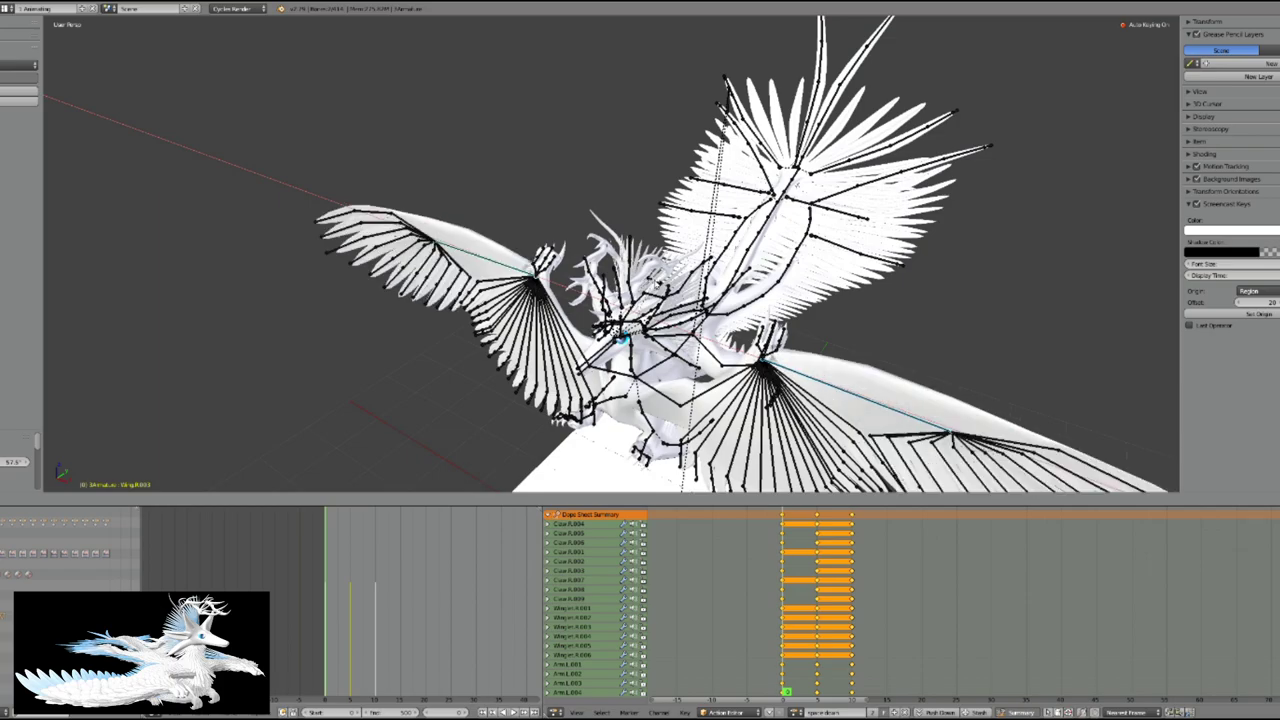
pyautogui.moveTo(400, 360); pyautogui.dragTo(665, 310, button='middle')
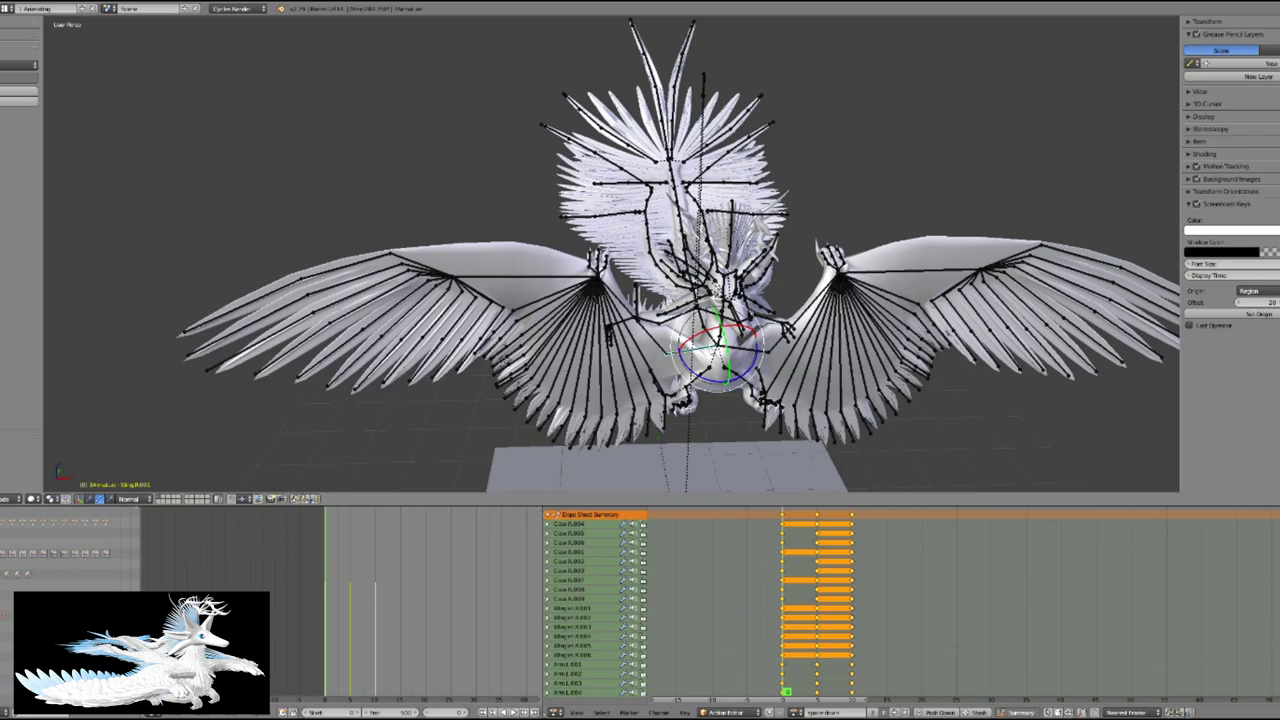
# - Rotate the wing bones about the Y axis and adjust the rotation of the right outer wing bone
pyautogui.press('r')
pyautogui.press('y')
pyautogui.moveTo(650, 320); pyautogui.dragTo(610, 380, button='middle')
pyautogui.scroll(2, 641, 355)
pyautogui.press('r')
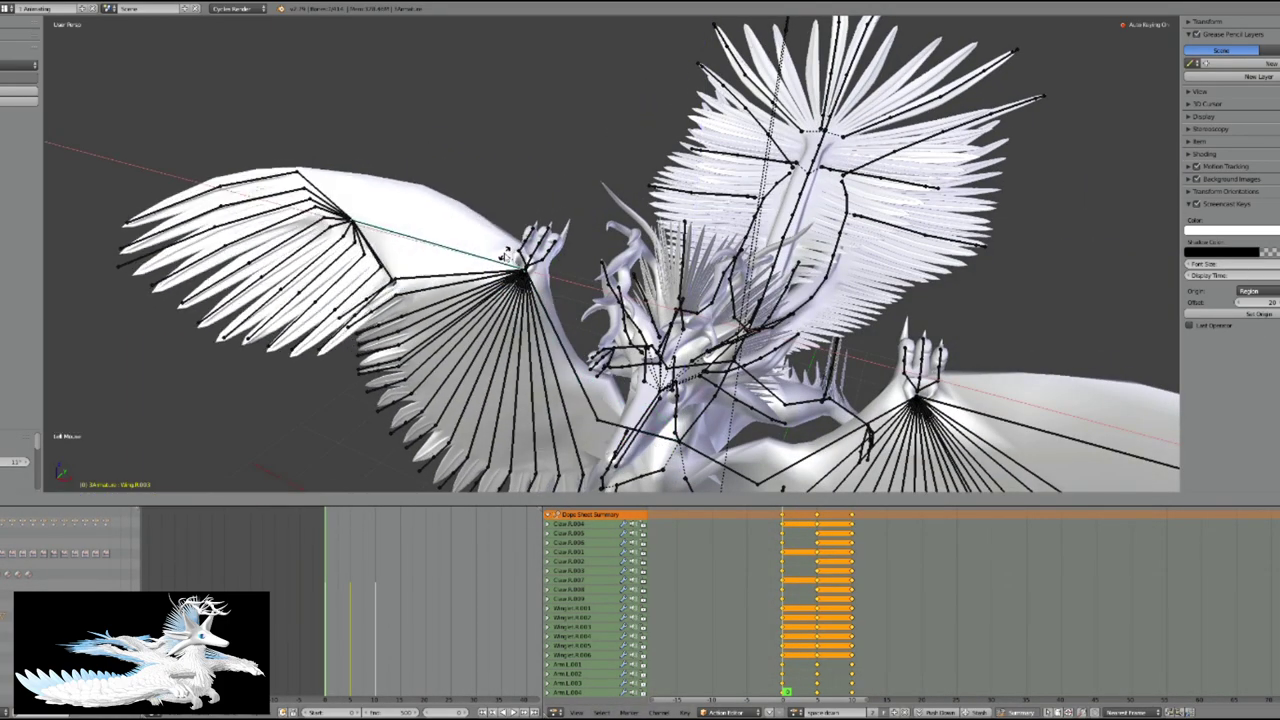
pyautogui.moveTo(580, 410); pyautogui.dragTo(630, 428, button='middle')
pyautogui.scroll(-1, 630, 428)
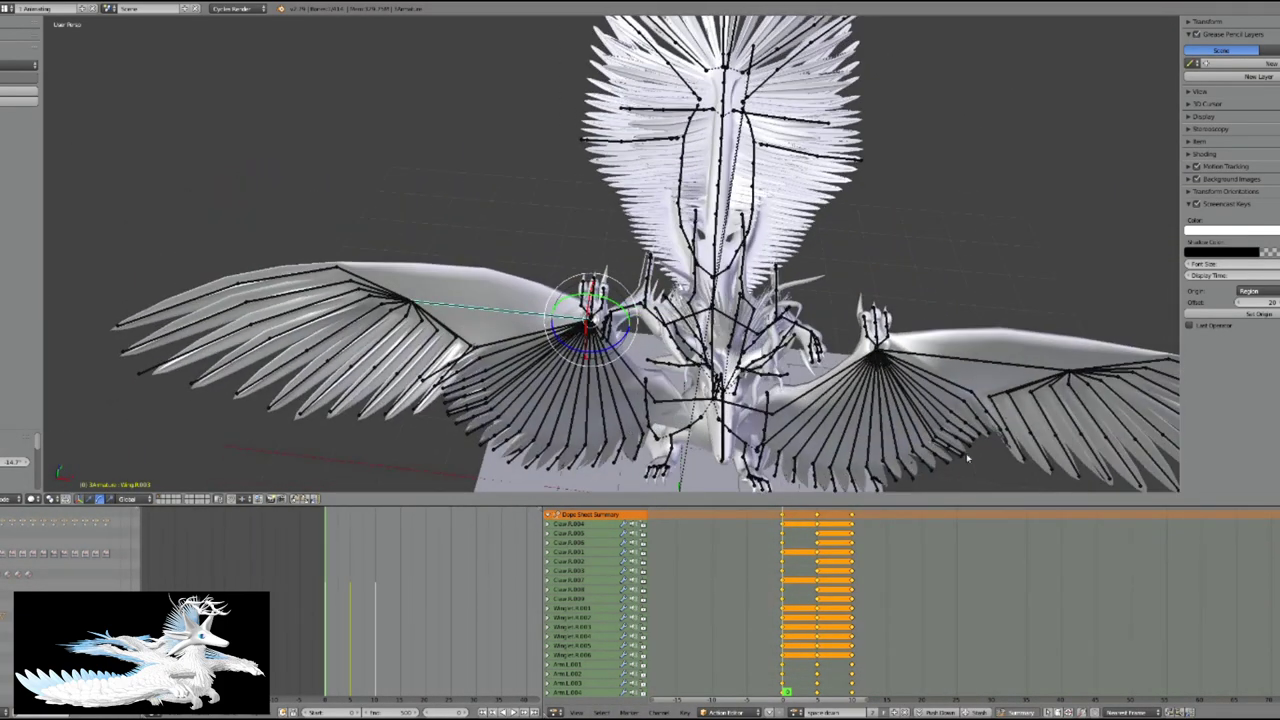
# - Move the selected right wing channels to the top of the dope sheet of the space down action
pyautogui.click(786, 573)
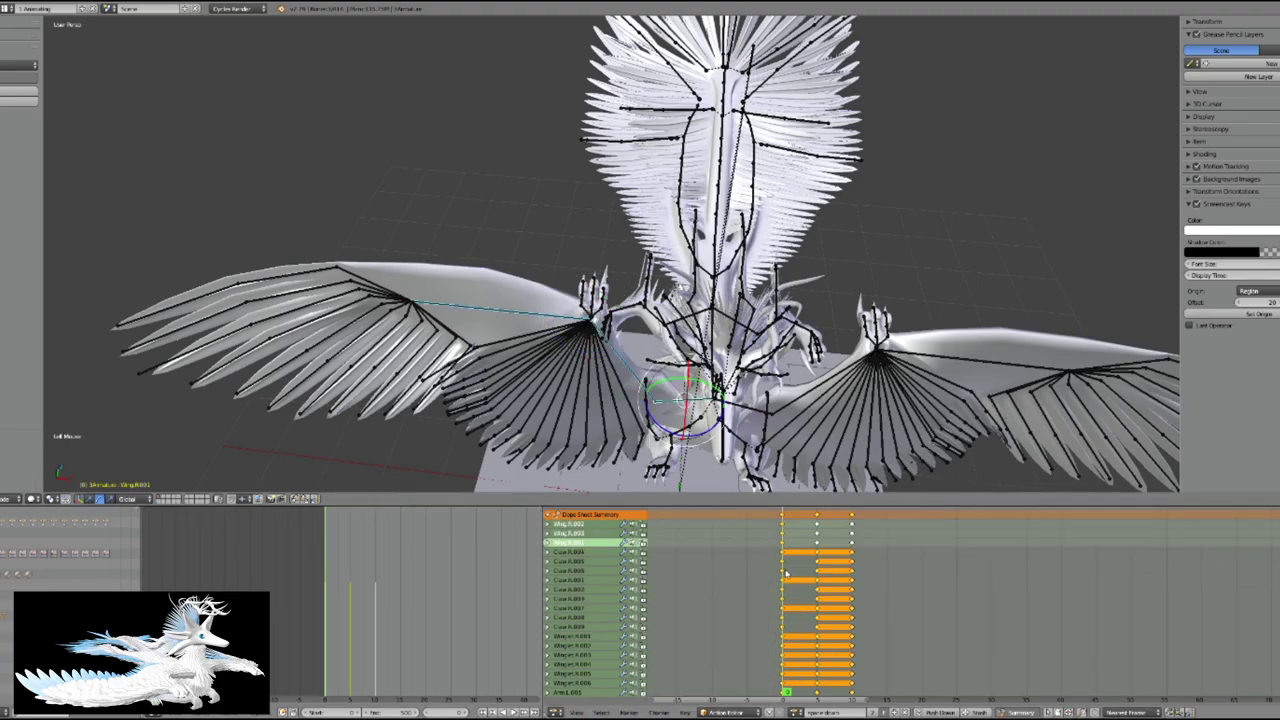
pyautogui.click(760, 410)
pyautogui.click(810, 392)
pyautogui.moveTo(810, 392); pyautogui.dragTo(770, 420, button='middle')
pyautogui.scroll(4, 726, 333)
pyautogui.scroll(-3, 725, 330)
# - Try to copy the pose of all bones and paste it at frame 10
pyautogui.press('a')
pyautogui.hotkey('ctrl', 'c')
pyautogui.click(852, 551)
pyautogui.hotkey('ctrl', 'v')
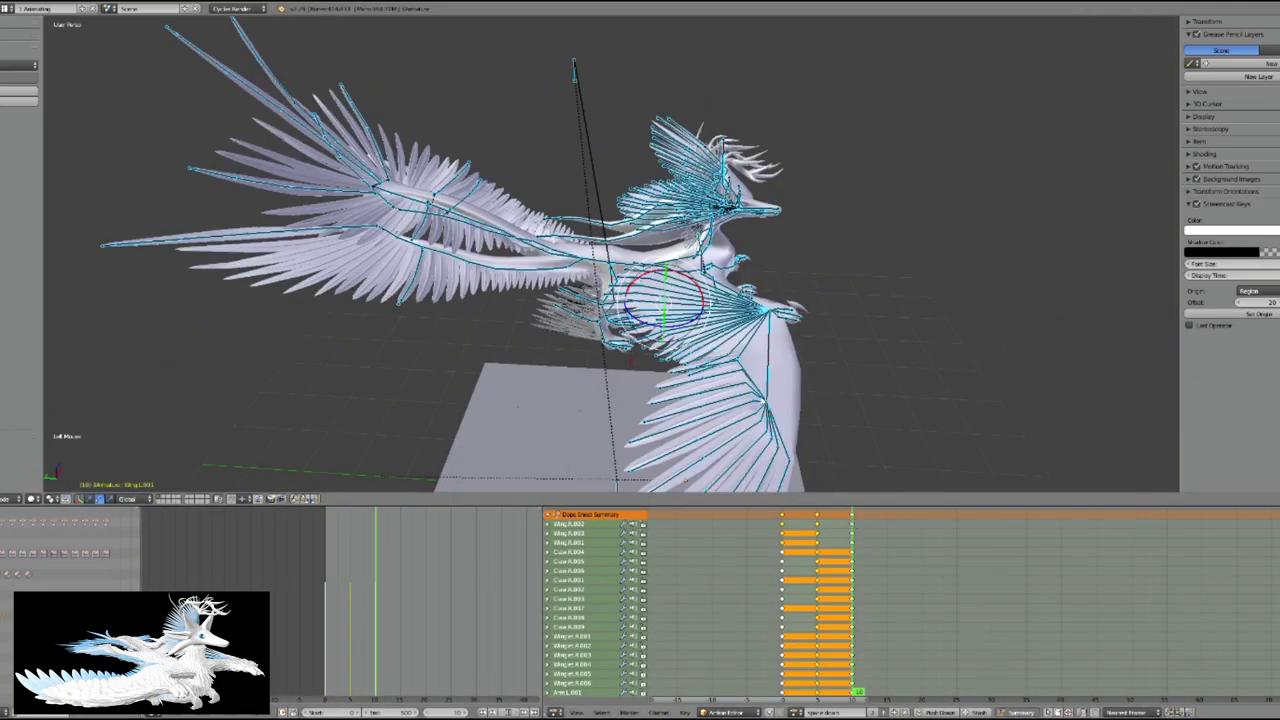
pyautogui.hotkey('ctrl', 'z')
pyautogui.hotkey('ctrl', 'z')
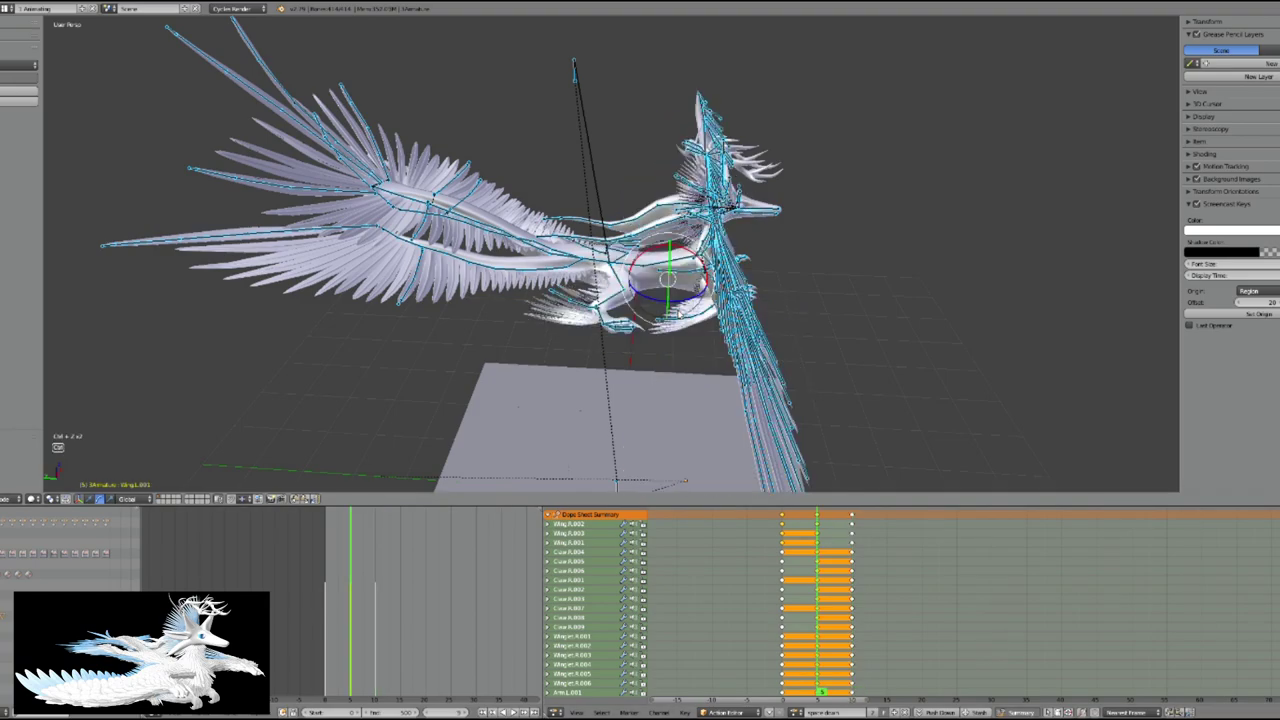
# - Move the leg channels of the air backward action to the top and enlarge the dope sheet
pyautogui.moveTo(680, 318); pyautogui.dragTo(720, 360, button='middle')
pyautogui.click(798, 712)
pyautogui.click(818, 607)
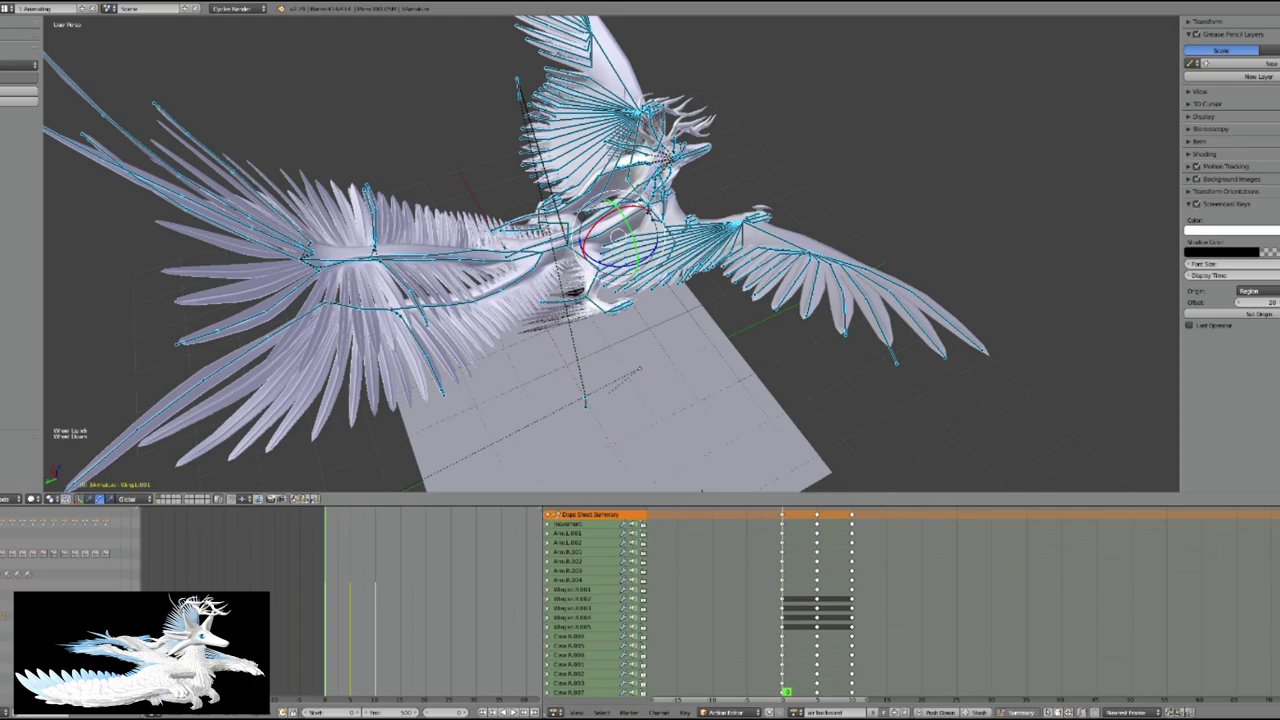
pyautogui.click(708, 413)
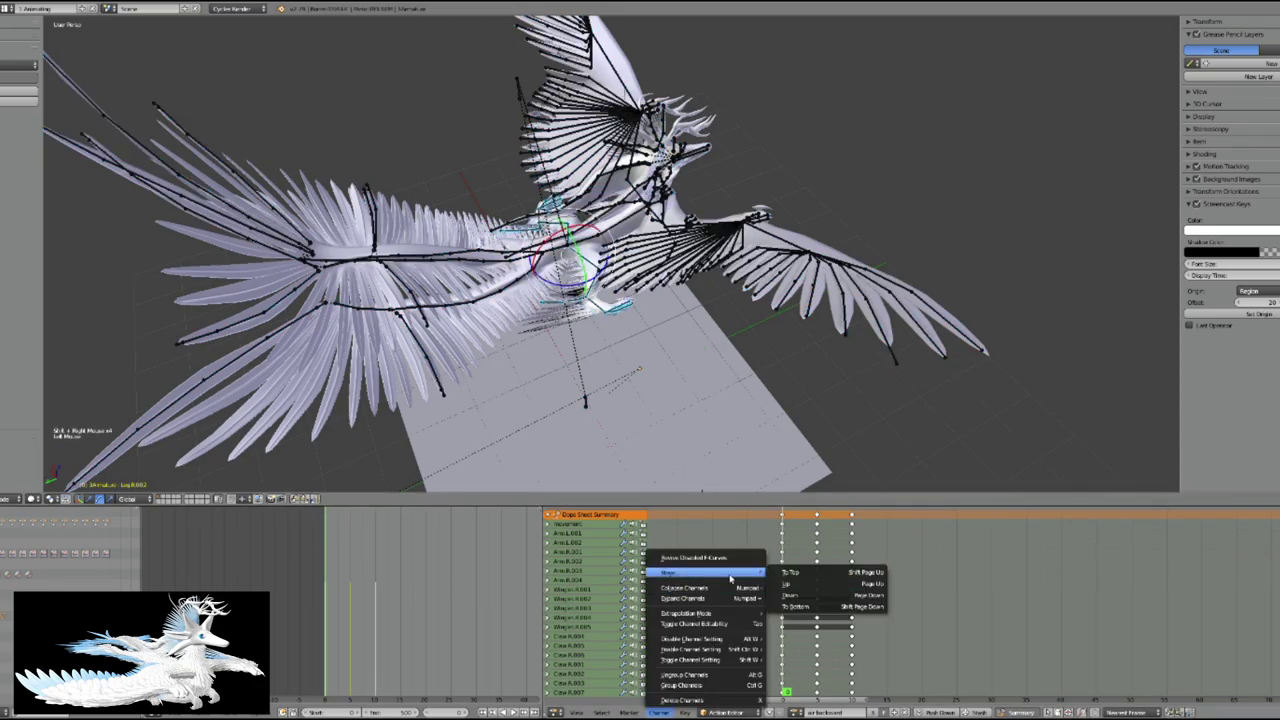
pyautogui.moveTo(702, 497); pyautogui.dragTo(702, 325)
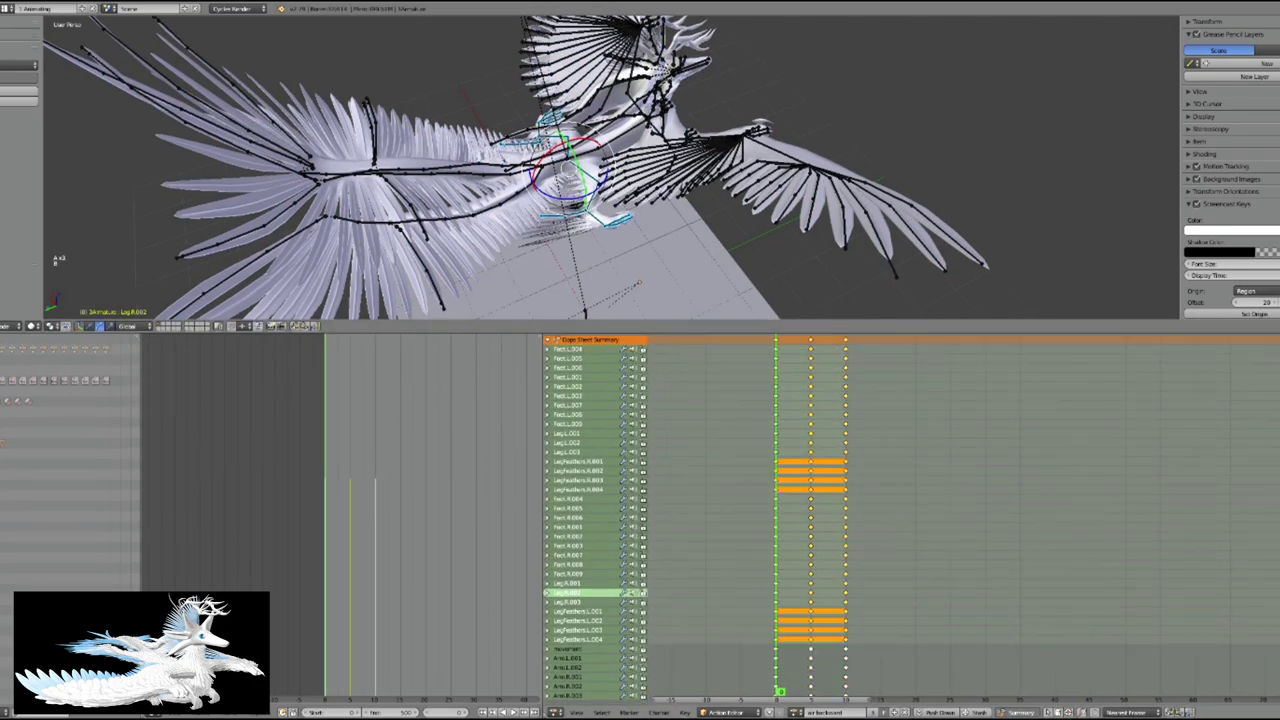
# - Open the space down action and move its leg channels to the top of the channel list
pyautogui.click(796, 712)
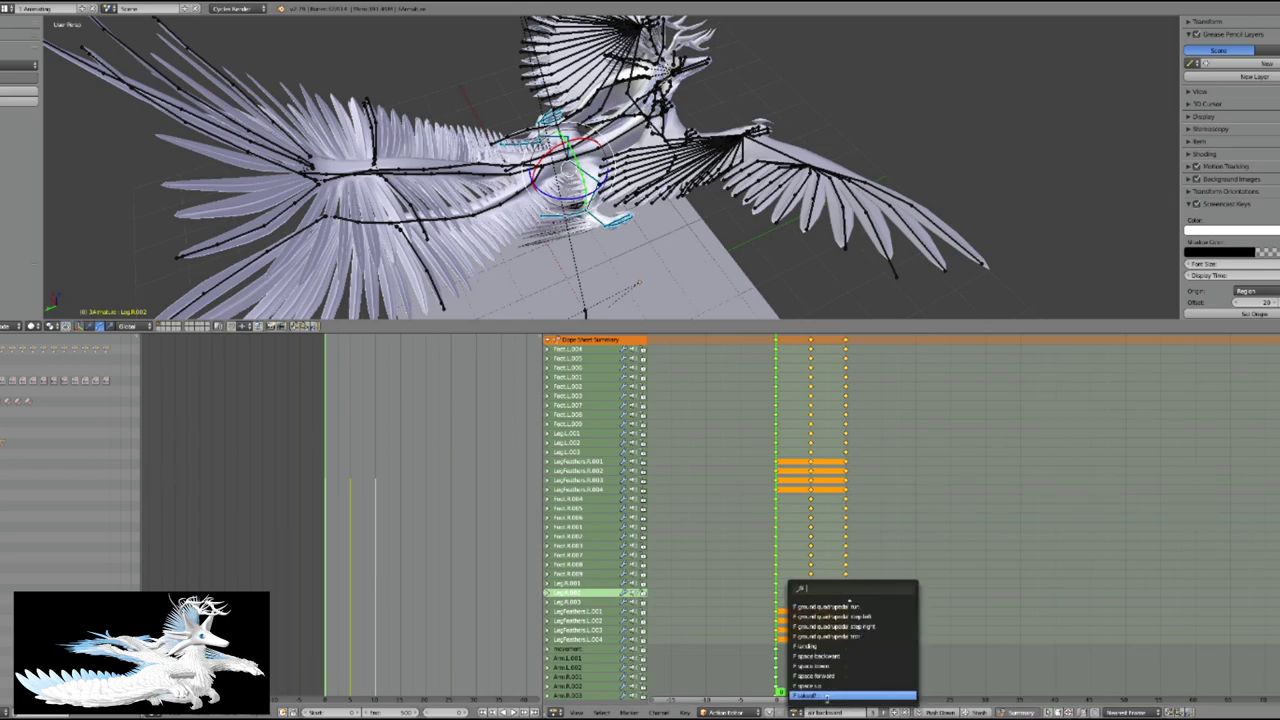
pyautogui.click(826, 666)
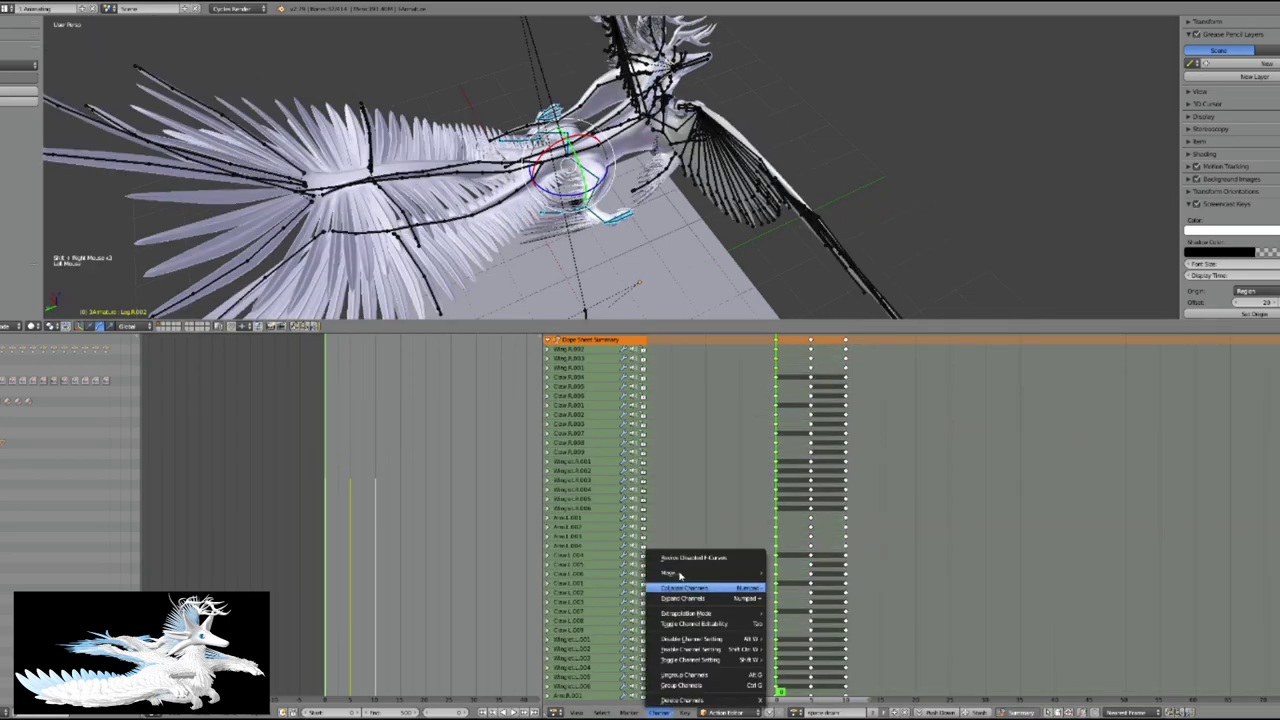
pyautogui.press('Right')
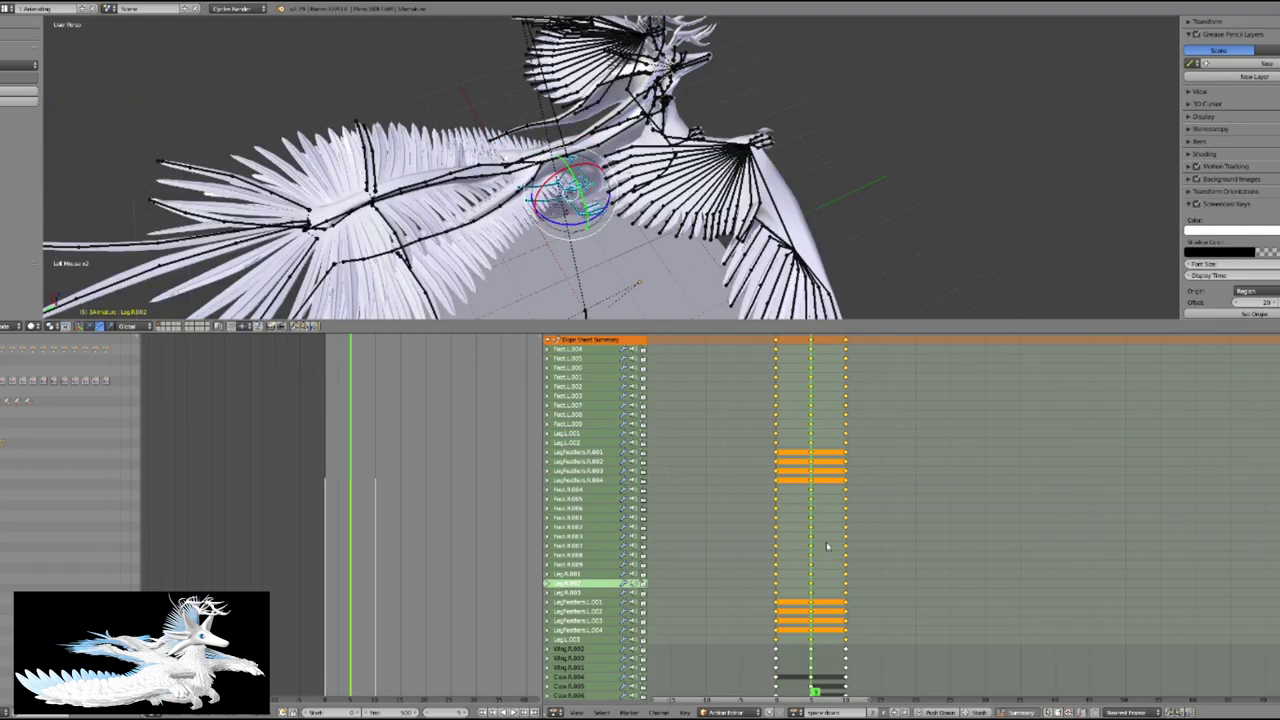
pyautogui.press('Right')
# - Compare the poses in the air backward and air forward actions, and return to frame 0 of space down
pyautogui.click(796, 712)
pyautogui.click(806, 634)
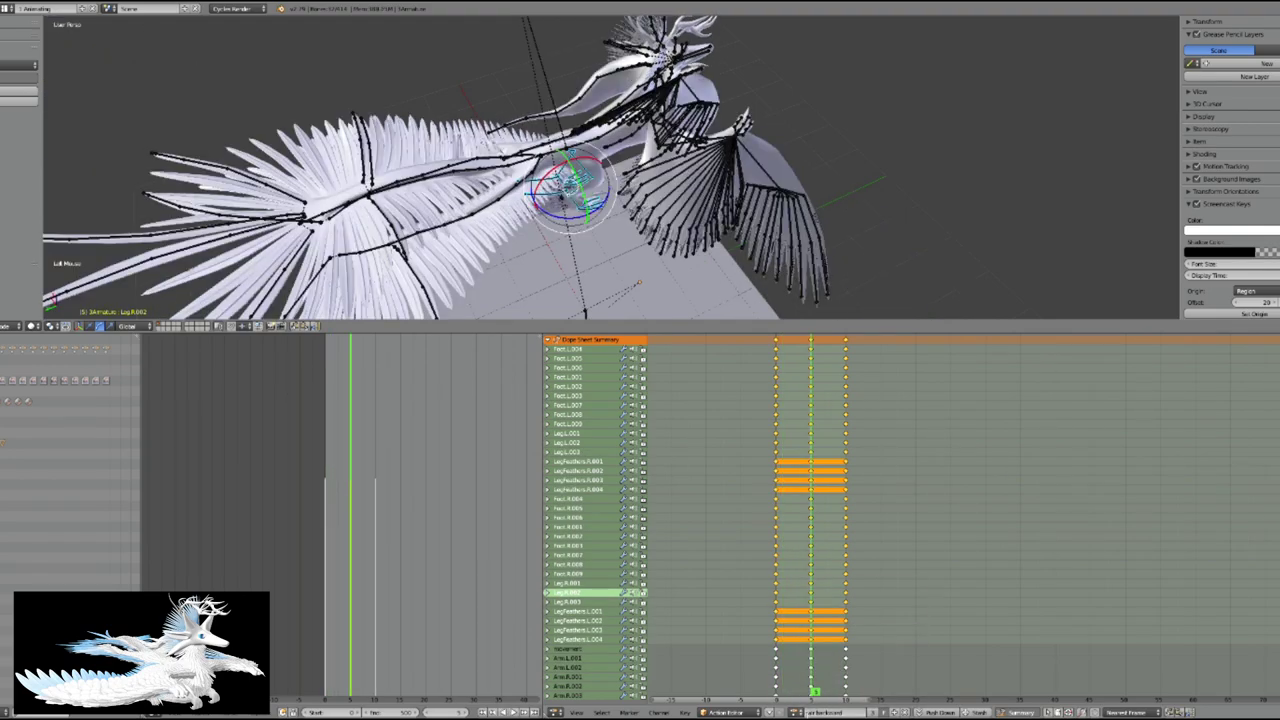
pyautogui.scroll(-5, 812, 484)
pyautogui.click(796, 712)
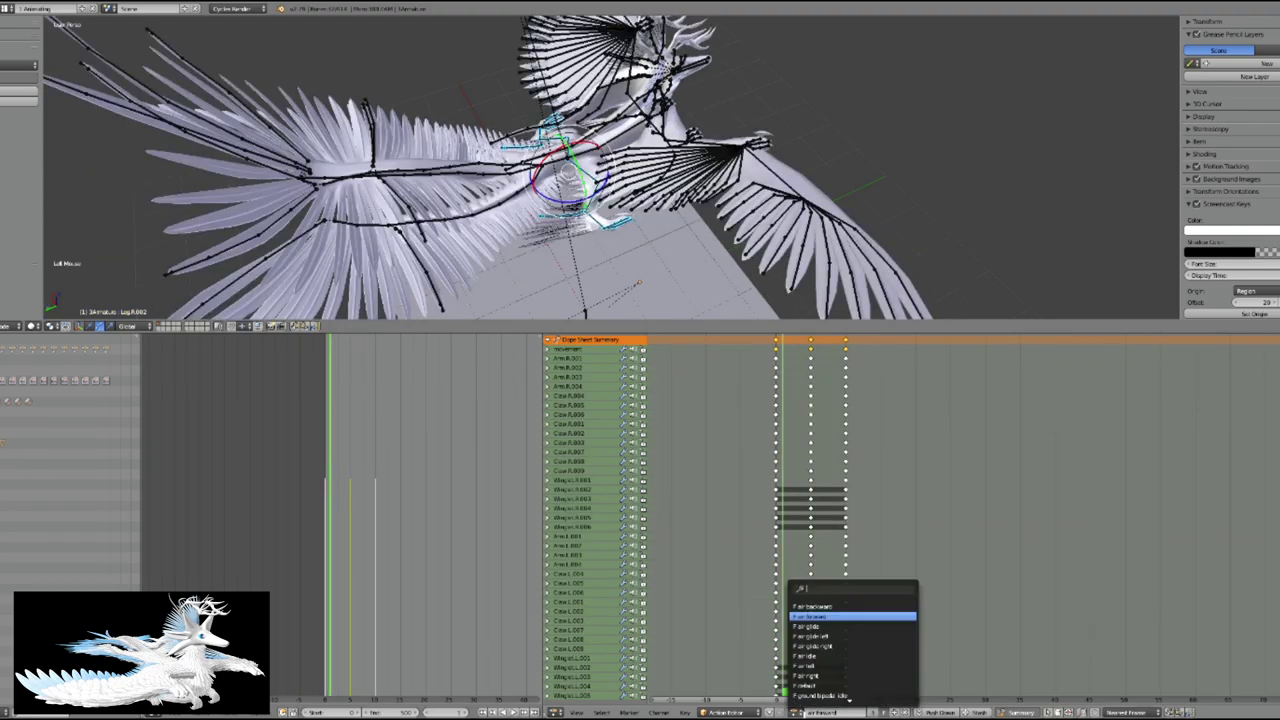
pyautogui.click(815, 666)
pyautogui.click(775, 368)
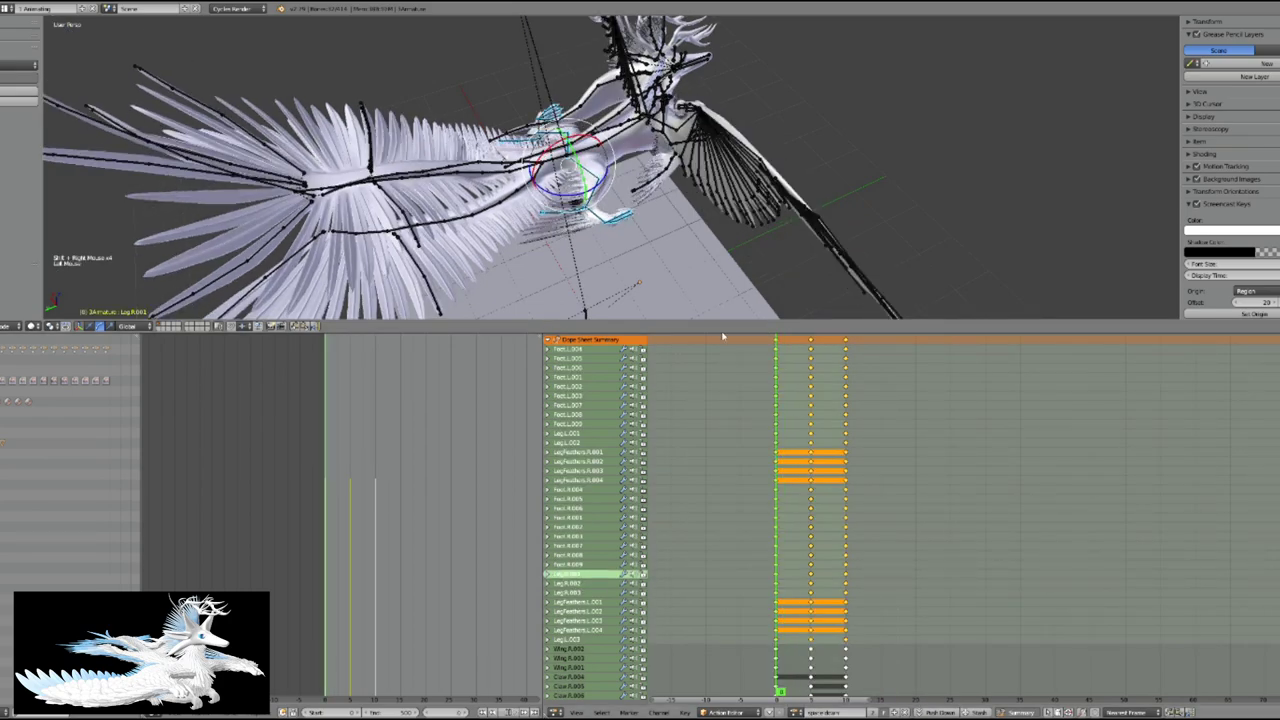
# - Copy the leg pose at frame 0 and paste it at frame 5
pyautogui.hotkey('ctrl', 'c')
pyautogui.click(795, 368)
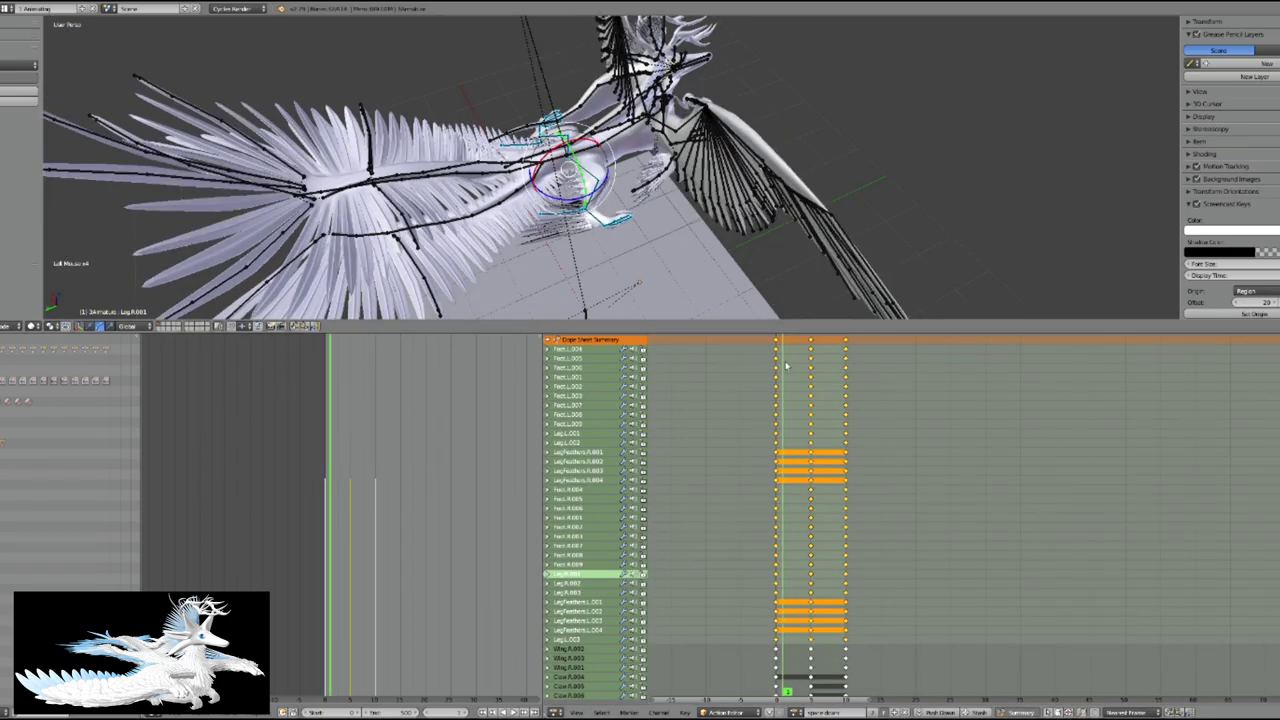
pyautogui.click(811, 368)
pyautogui.hotkey('ctrl', 'v')
# - Paste the copied pose at frame 5 again and check the wings across the first two keyframes
pyautogui.press('Down')
pyautogui.moveTo(750, 205); pyautogui.dragTo(730, 240, button='middle')
pyautogui.press('a')
pyautogui.press('Up')
pyautogui.hotkey('ctrl', 'v')
pyautogui.click(783, 370)
pyautogui.click(812, 380)
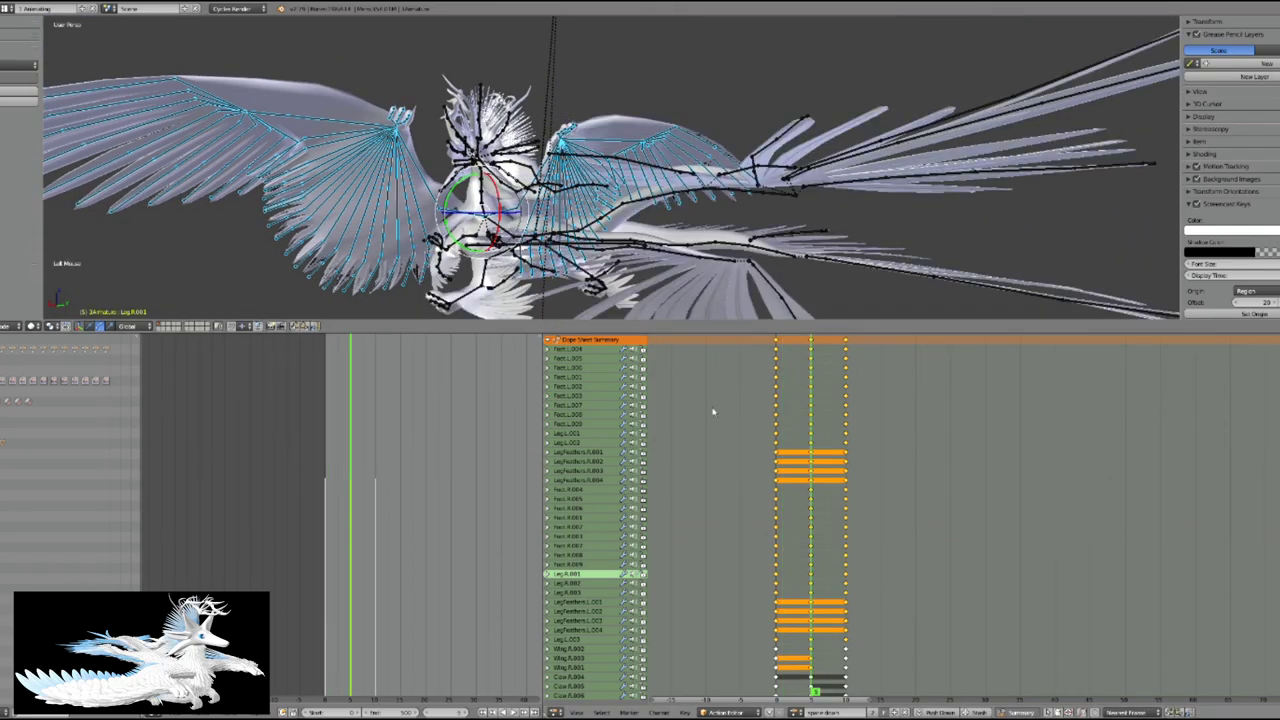
# - Go to frame 5 and rotate the right leg bones
pyautogui.click(777, 360)
pyautogui.press('Up')
pyautogui.press('a')
pyautogui.moveTo(728, 185); pyautogui.dragTo(685, 210, button='middle')
pyautogui.moveTo(610, 236); pyautogui.dragTo(620, 260, button='middle')
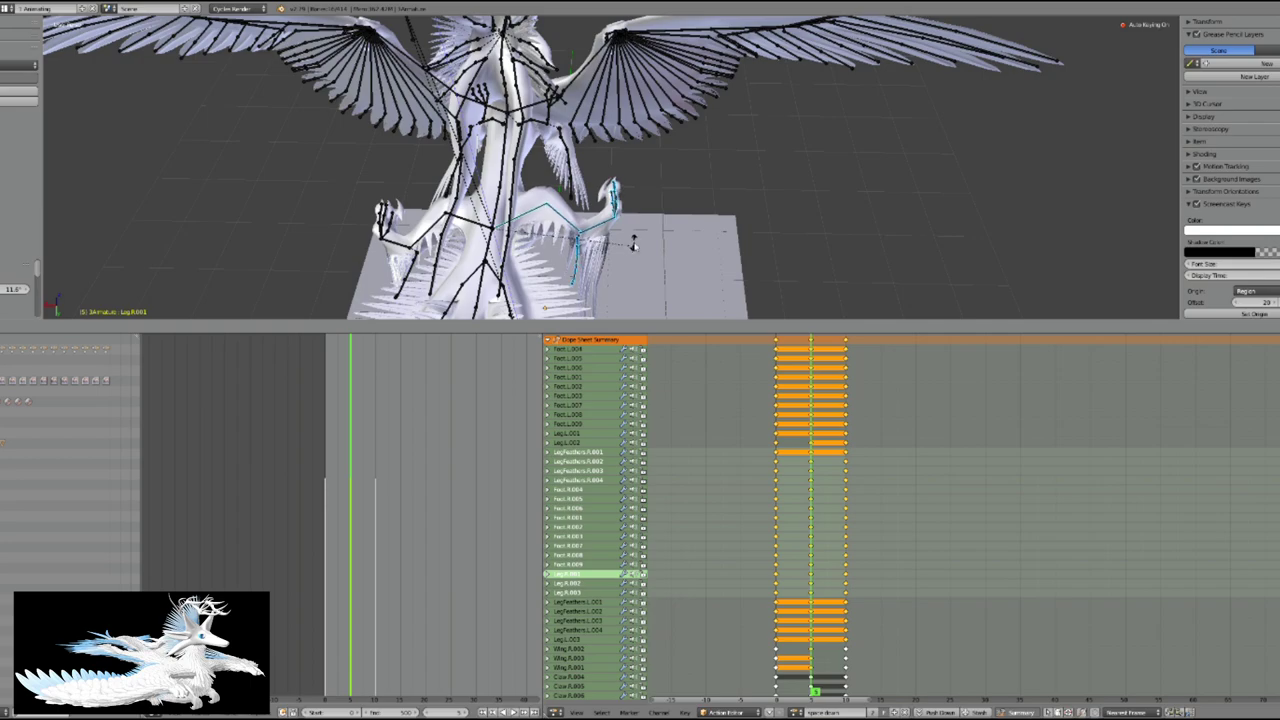
# - Try to select the leg keyframes and paste keys onto them
pyautogui.moveTo(763, 598); pyautogui.dragTo(863, 467)
pyautogui.click(1172, 712)
pyautogui.hotkey('ctrl', 'z')
pyautogui.hotkey('ctrl', 'z')
pyautogui.hotkey('ctrl', 'z')
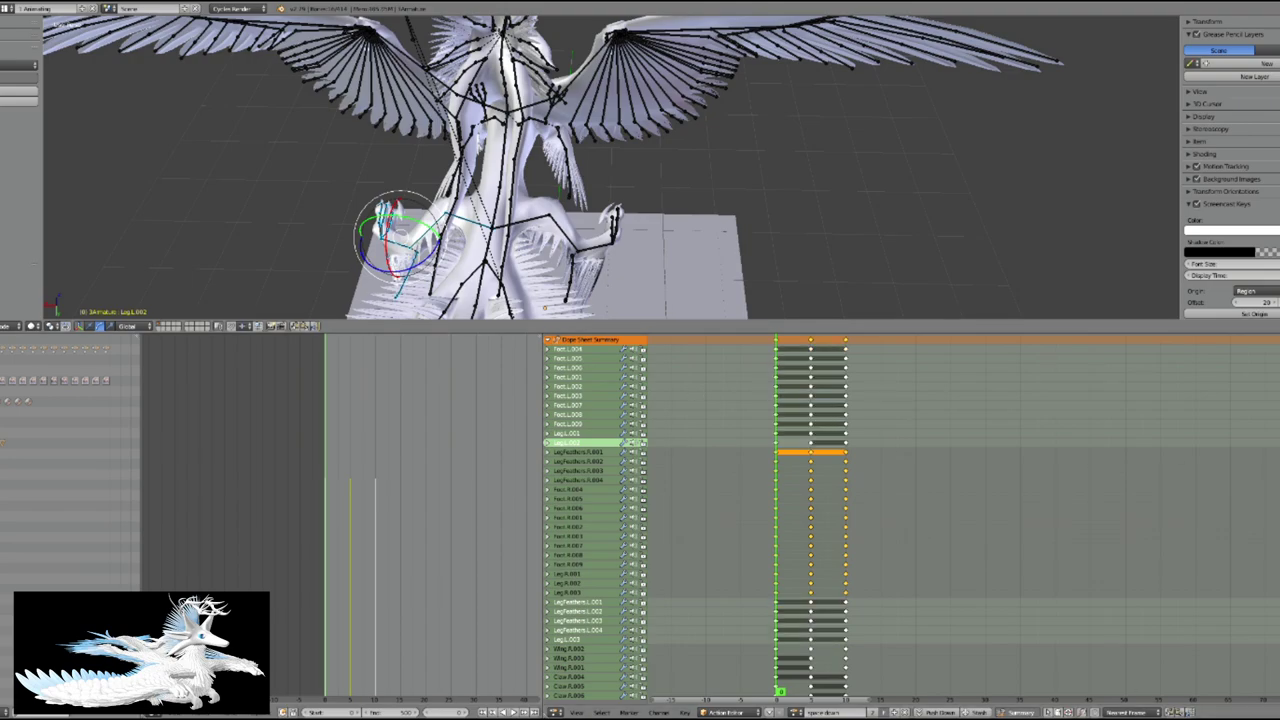
# - Move the left leg channels above the right leg channels at the top of the list
pyautogui.click(612, 218)
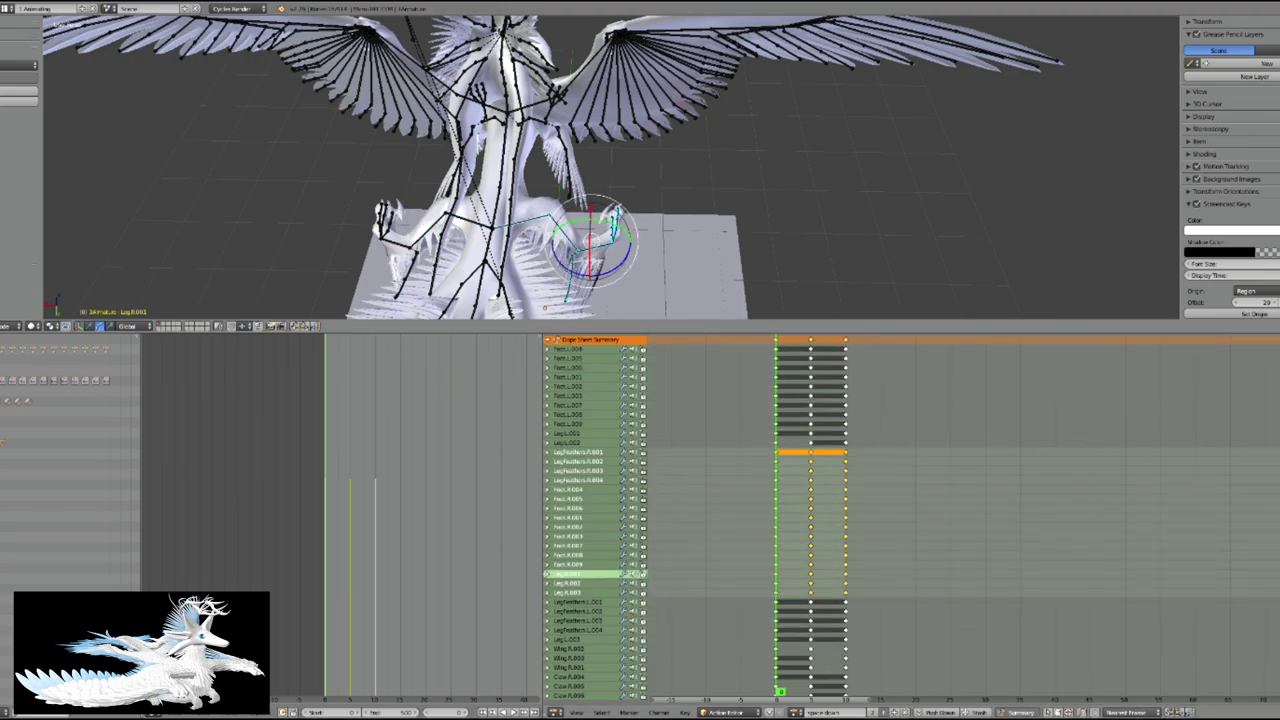
pyautogui.hotkey('ctrl', 'z')
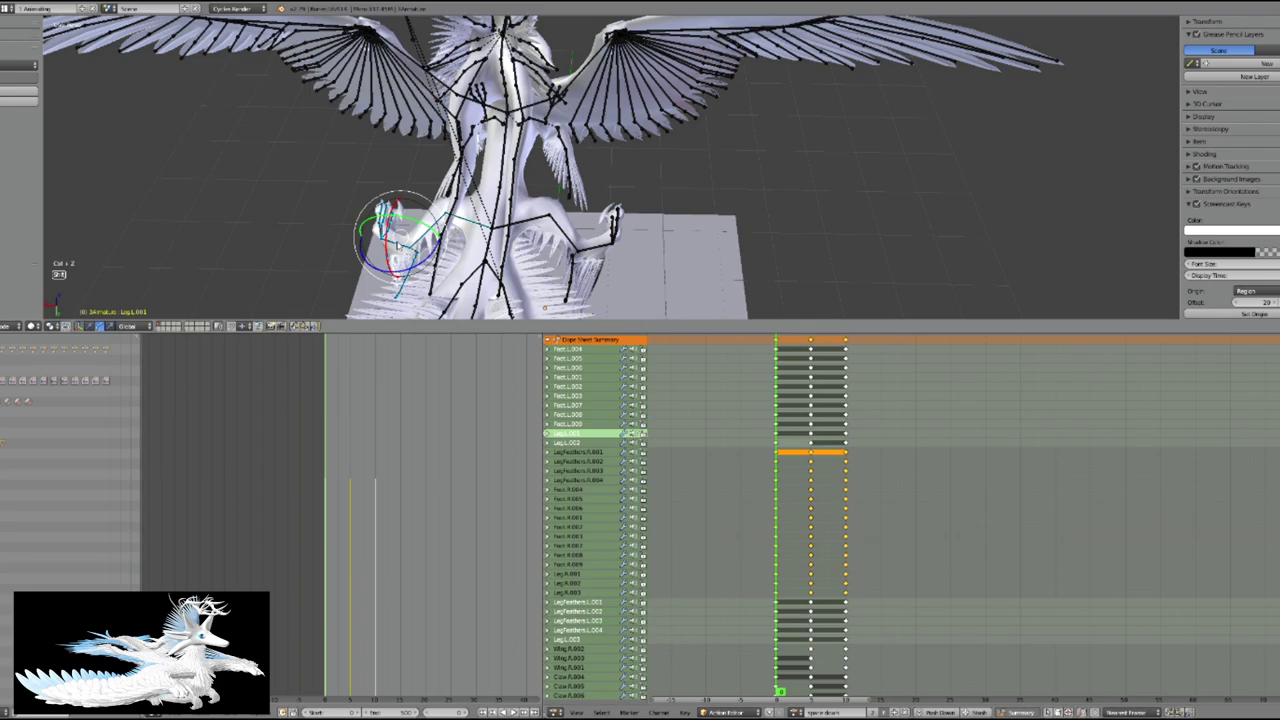
pyautogui.click(686, 712)
pyautogui.click(740, 640)
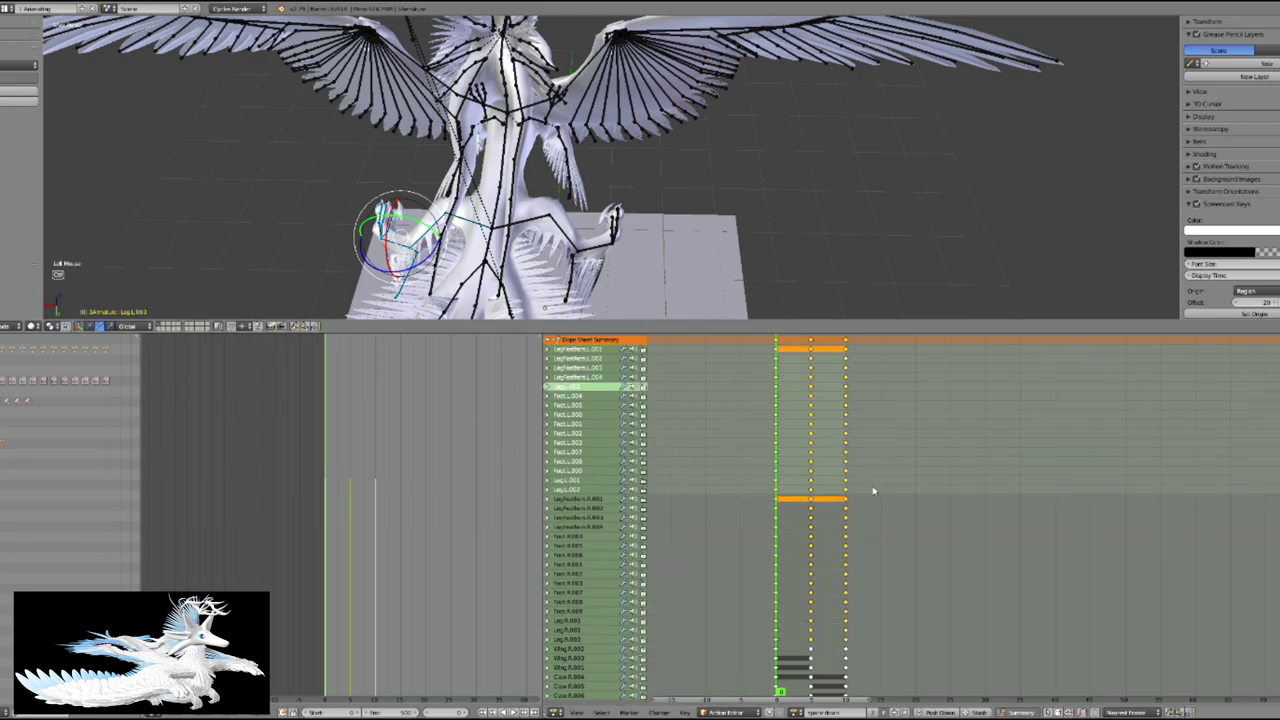
# - At frame 5, select the right leg bones and the Leg.L.001 channel
pyautogui.moveTo(640, 200); pyautogui.dragTo(700, 150, button='middle')
pyautogui.scroll(3, 700, 150)
pyautogui.press('Up')
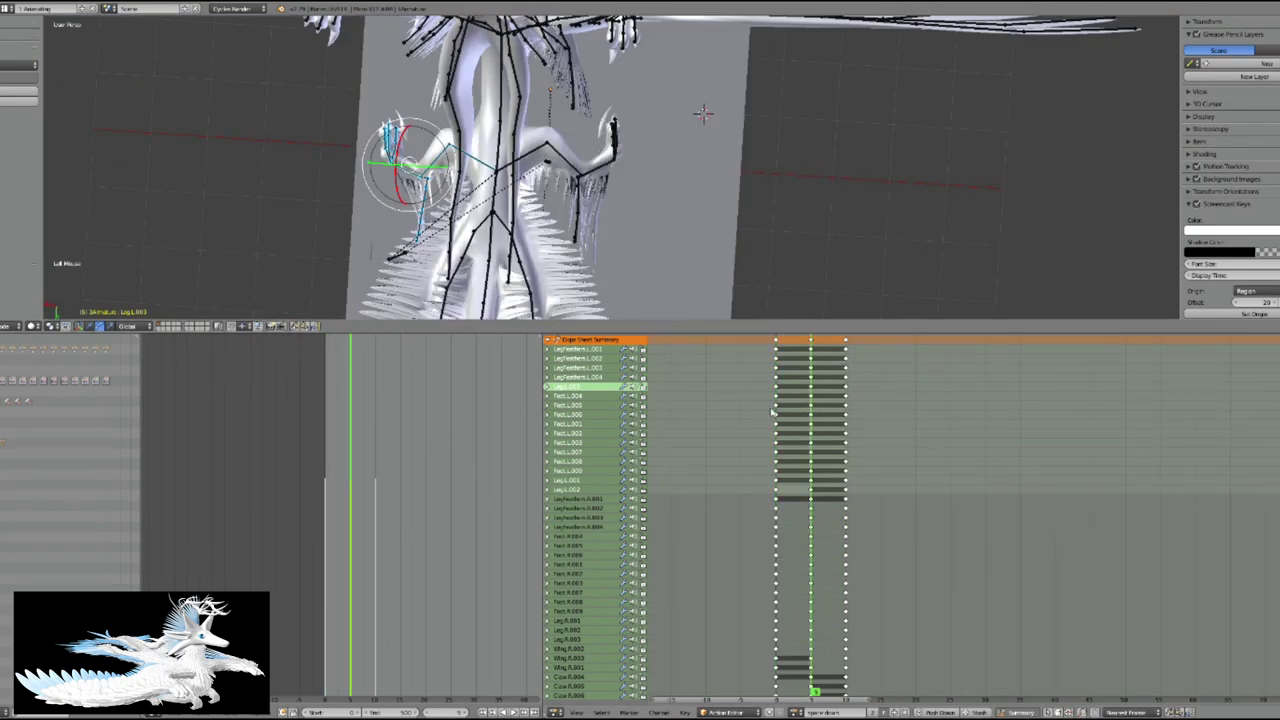
pyautogui.keyDown('shift'); pyautogui.rightClick(845, 538); pyautogui.keyUp('shift')
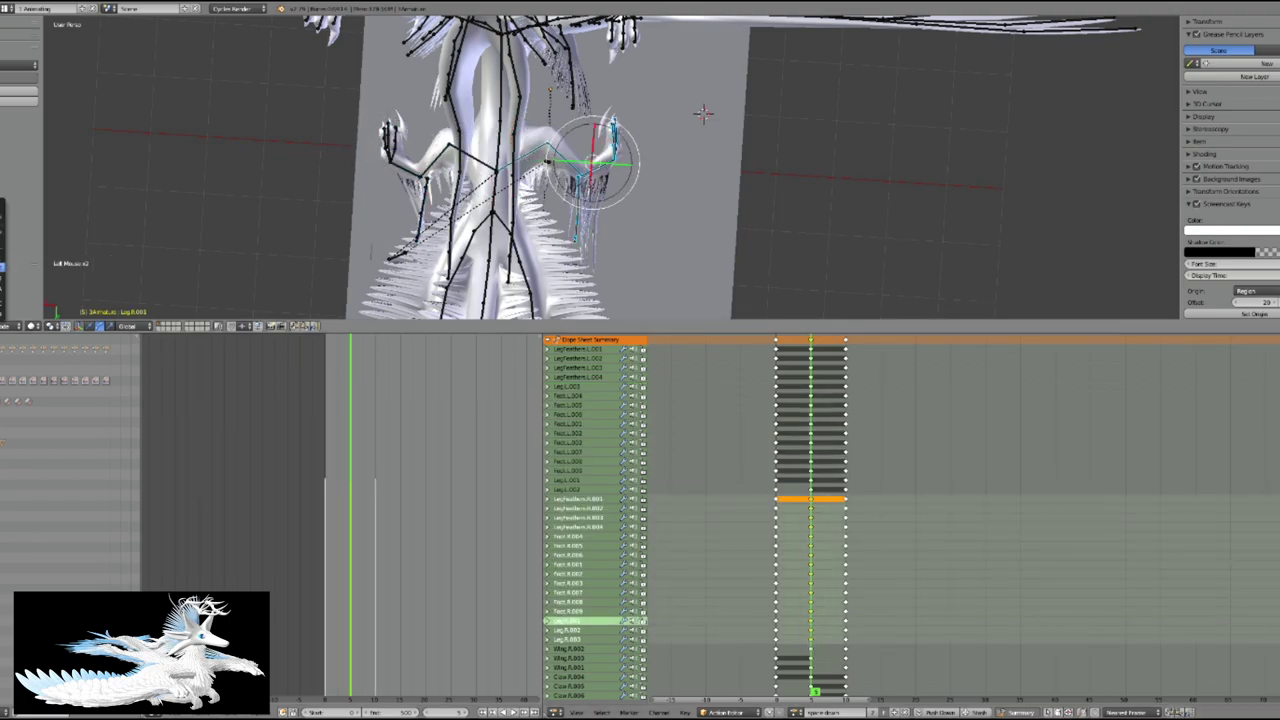
pyautogui.click(580, 481)
# - Copy the pose of all bones at frame 0 and paste it at frame 10
pyautogui.click(776, 420)
pyautogui.moveTo(640, 180); pyautogui.dragTo(718, 228, button='middle')
pyautogui.press('a')
pyautogui.press('a')
pyautogui.press('a')
pyautogui.hotkey('ctrl', 'c')
pyautogui.click(852, 410)
pyautogui.hotkey('ctrl', 'v')
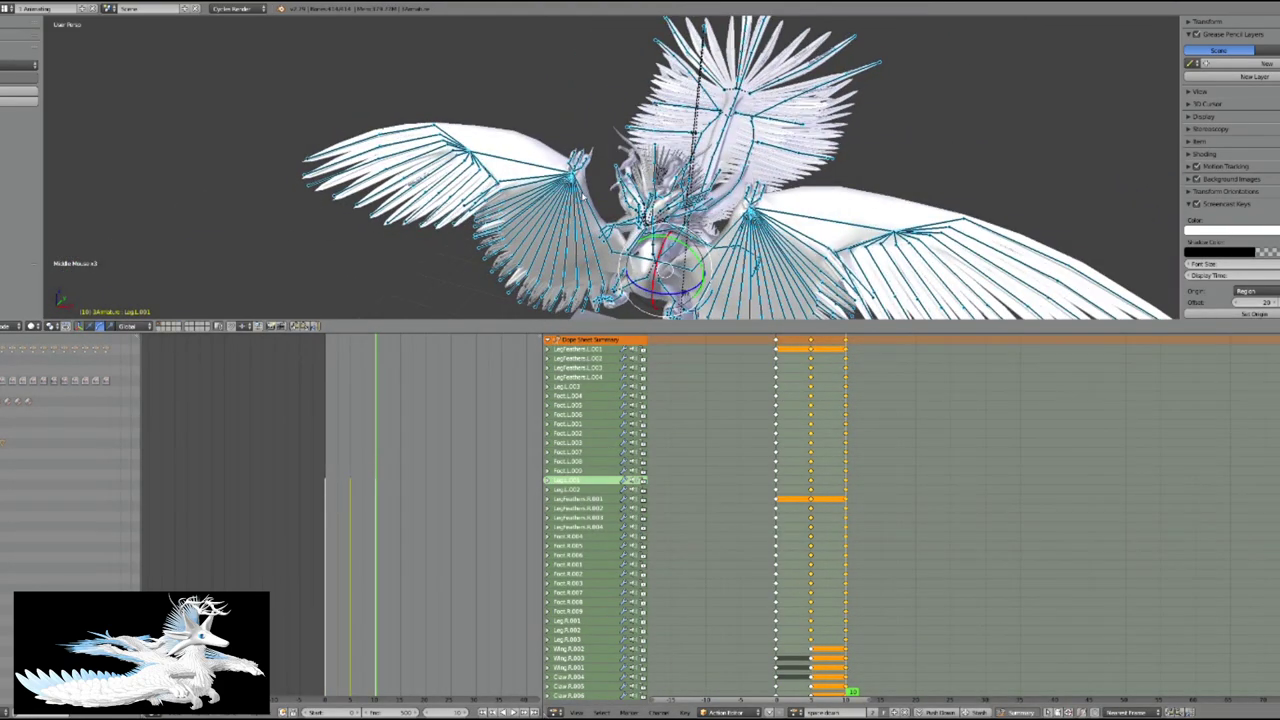
# - At frame 5, select the right outer wing bone and rotate it about the X axis
pyautogui.press('a')
pyautogui.press('Down')
pyautogui.rightClick(636, 245)
pyautogui.moveTo(636, 245); pyautogui.dragTo(760, 40)
pyautogui.moveTo(700, 160); pyautogui.dragTo(640, 110, button='middle')
pyautogui.rightClick(545, 175)
pyautogui.press('r')
pyautogui.press('x')
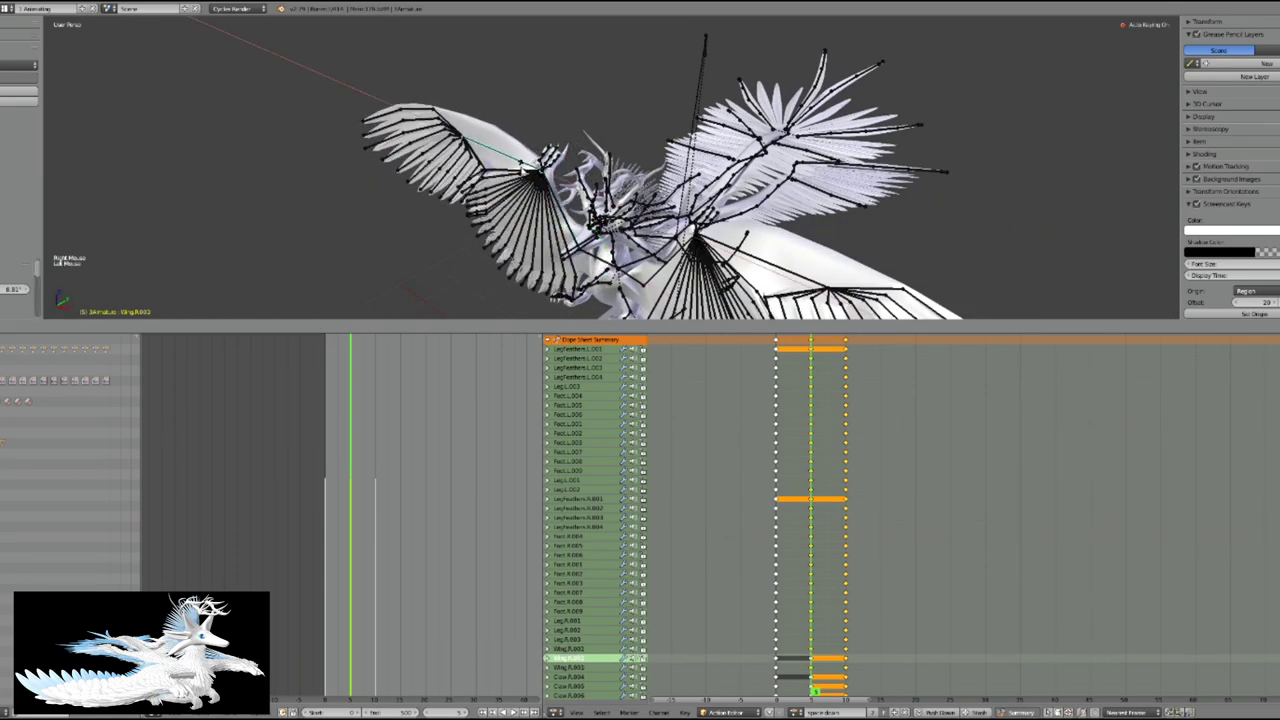
pyautogui.scroll(2, 610, 170)
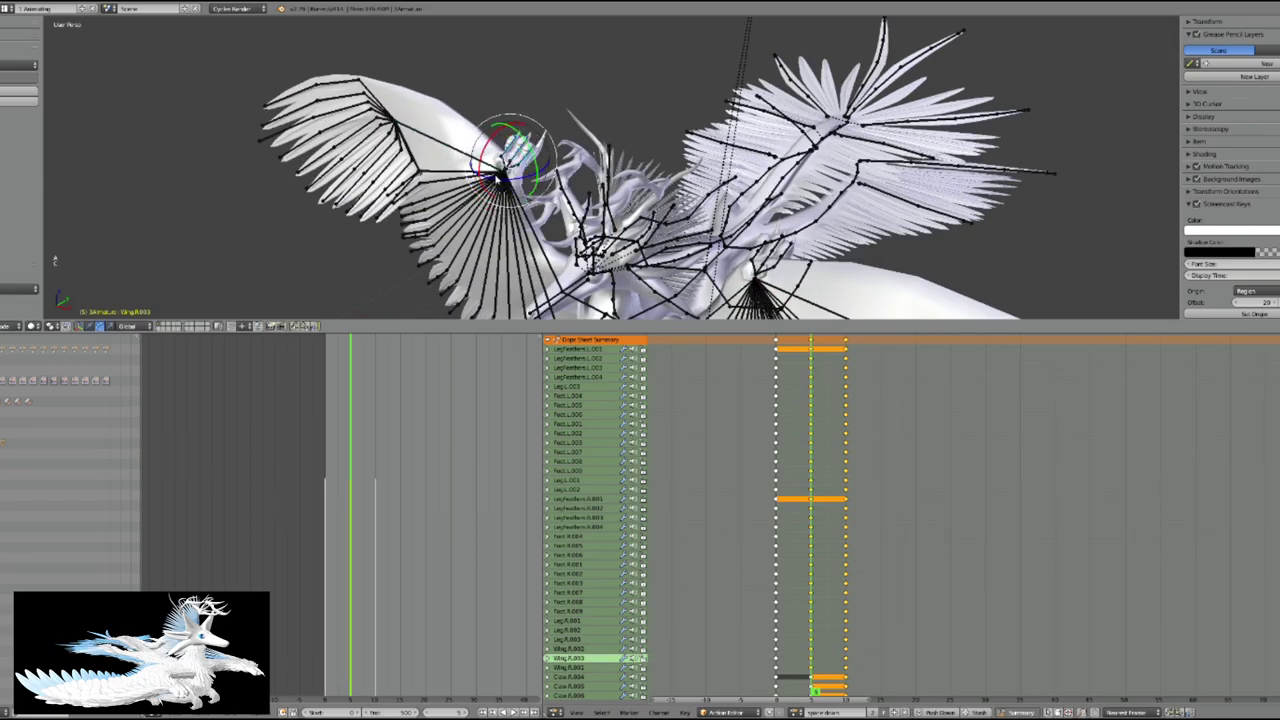
# - Select the right wing's bones with its feathers and claws, and move their channels to the top
pyautogui.moveTo(610, 170); pyautogui.dragTo(640, 170, button='middle')
pyautogui.scroll(-1, 640, 170)
pyautogui.keyDown('shift'); pyautogui.rightClick(470, 160); pyautogui.keyUp('shift')
pyautogui.keyDown('shift'); pyautogui.rightClick(580, 160); pyautogui.keyUp('shift')
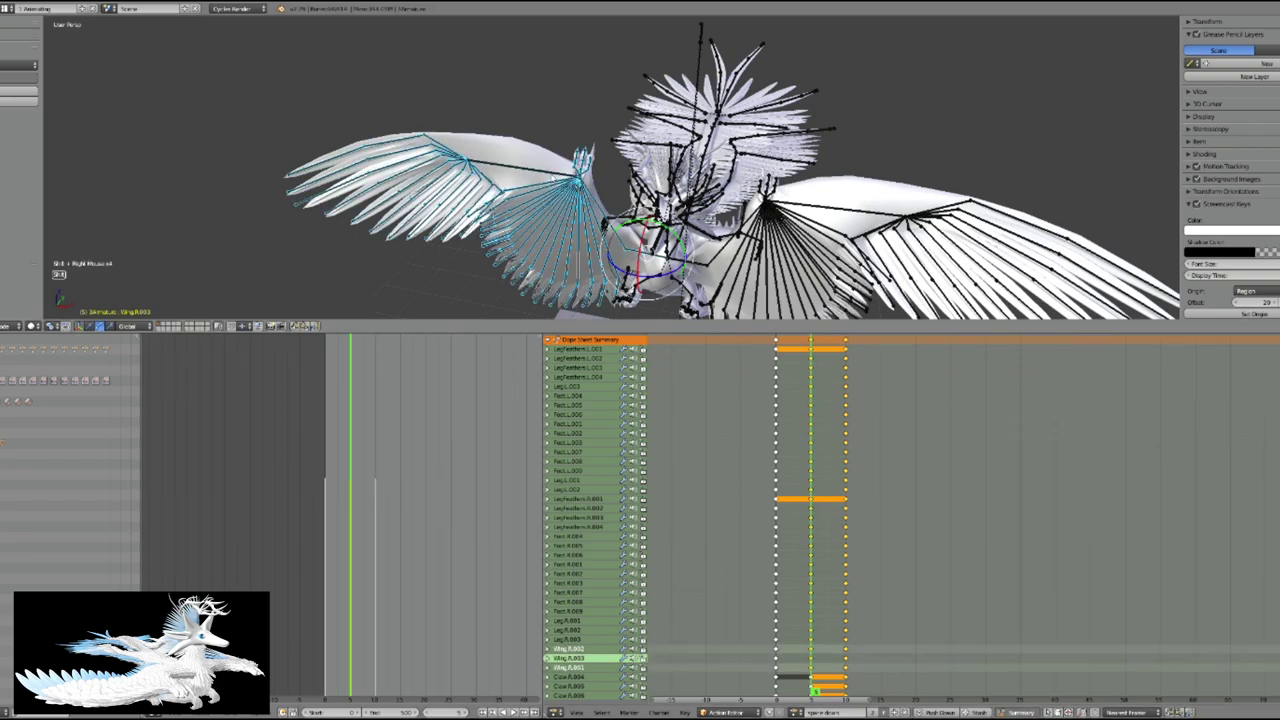
pyautogui.click(685, 712)
pyautogui.moveTo(714, 571)
pyautogui.click(810, 570)
# - Mirror the bone selection to the left wing
pyautogui.moveTo(765, 695); pyautogui.dragTo(909, 391, button='middle')
pyautogui.moveTo(909, 391); pyautogui.dragTo(880, 350)
pyautogui.hotkey('ctrl', 'shift', 'm')
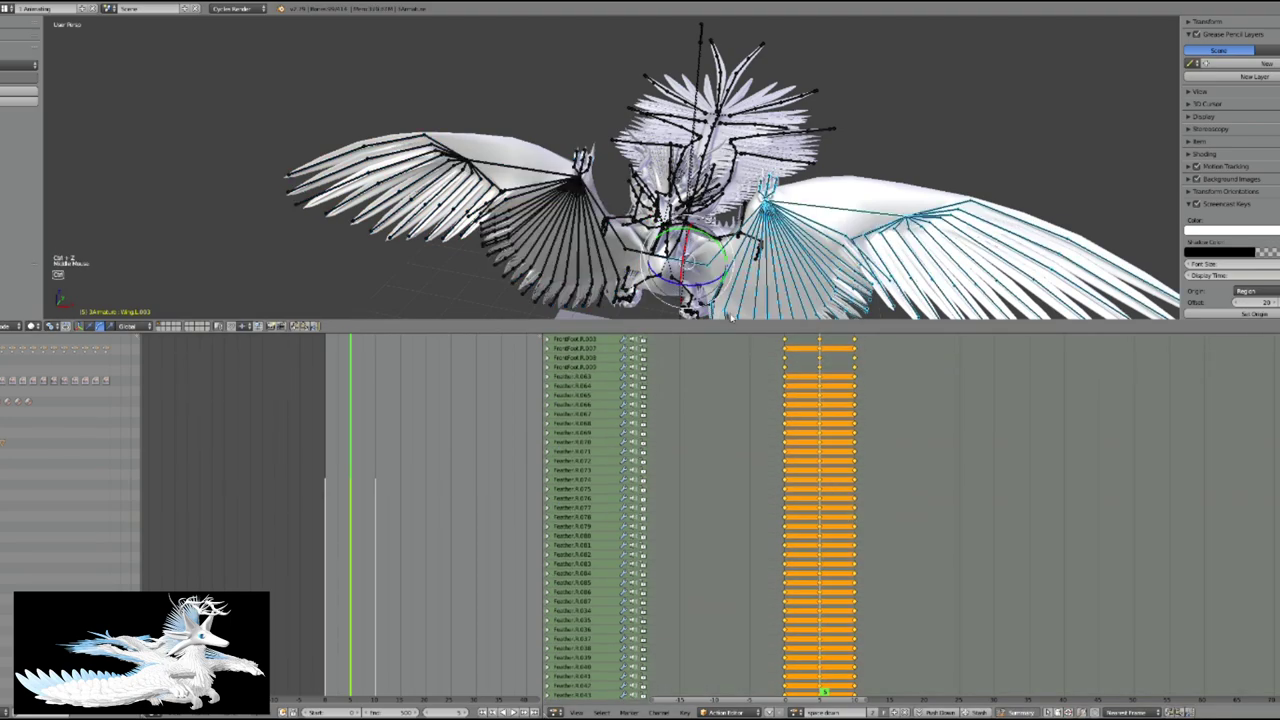
# - Mirror the bone selection to the right wing and back to the left wing, and deselect all keyframes
pyautogui.hotkey('ctrl', 'shift', 'm')
pyautogui.press('a')
pyautogui.moveTo(817, 349); pyautogui.dragTo(806, 530, button='middle')
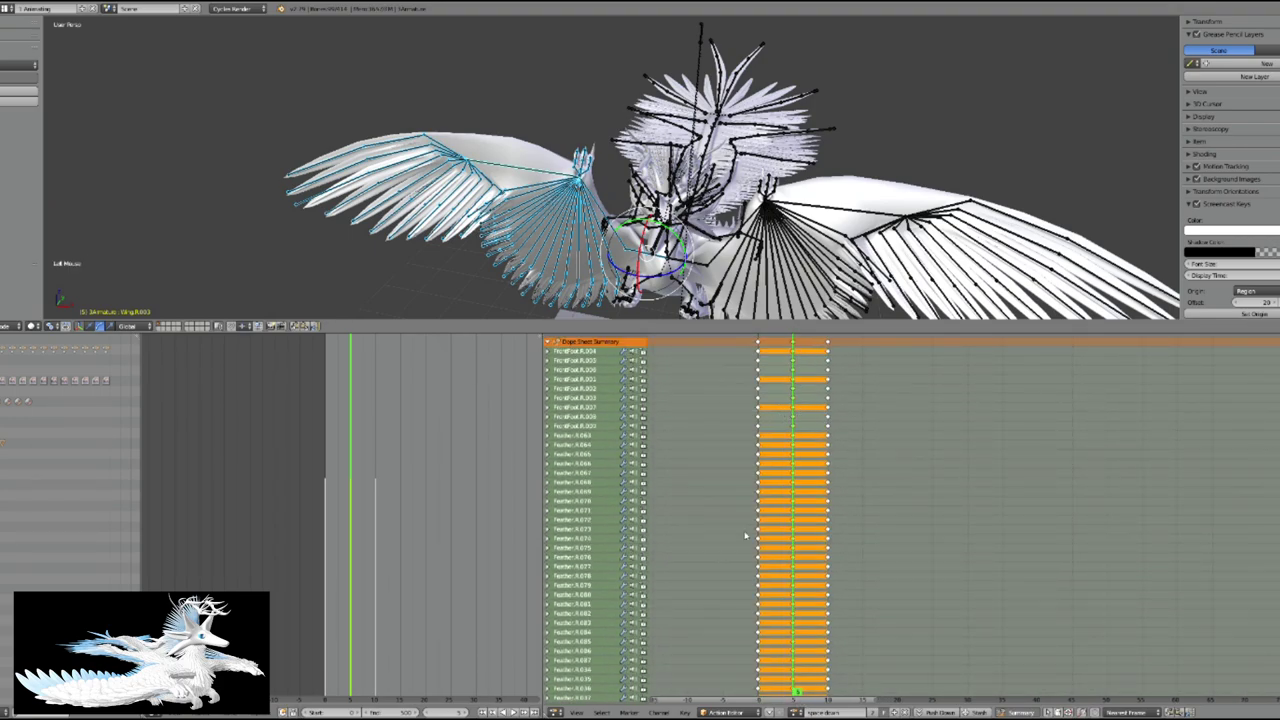
pyautogui.hotkey('ctrl', 'shift', 'm')
pyautogui.moveTo(850, 260); pyautogui.dragTo(827, 410, button='middle')
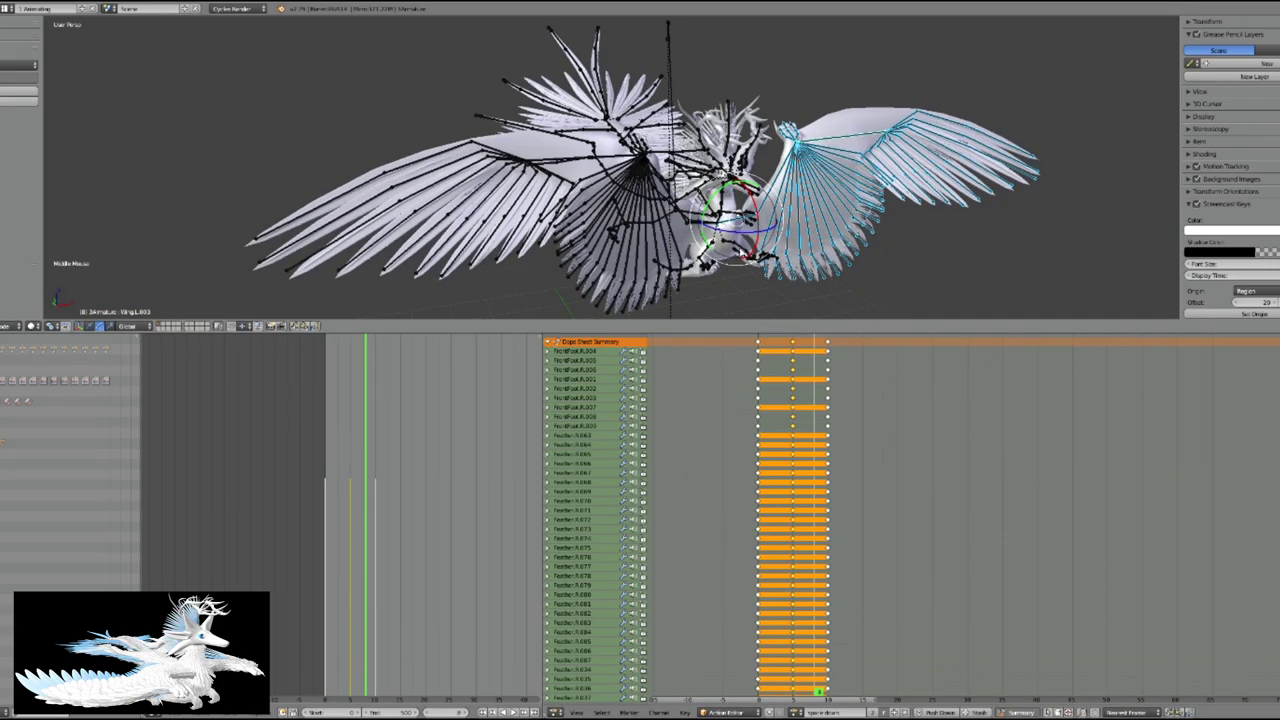
# - Go to frame 0, enlarge the 3D viewport, and rotate the outer wing bones of both wings
pyautogui.click(25, 326)
pyautogui.click(57, 263)
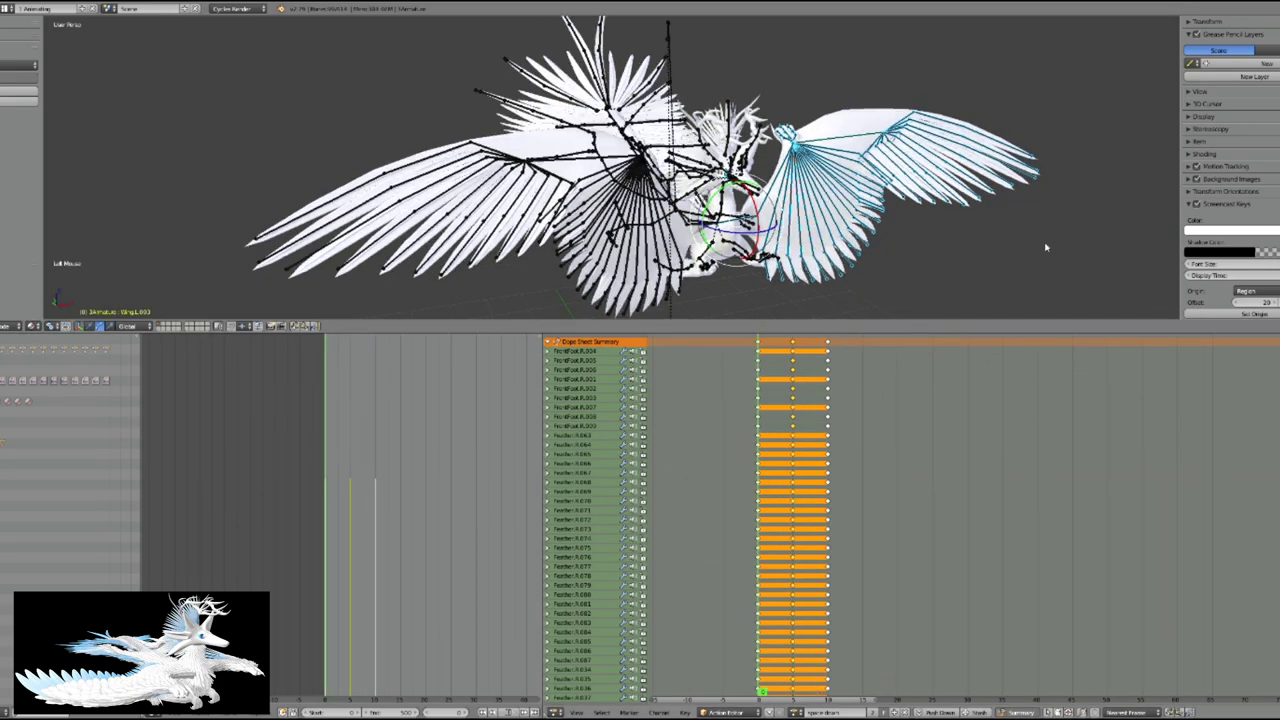
pyautogui.moveTo(842, 322); pyautogui.dragTo(842, 577)
pyautogui.moveTo(842, 577); pyautogui.dragTo(802, 400, button='middle')
pyautogui.rightClick(802, 400)
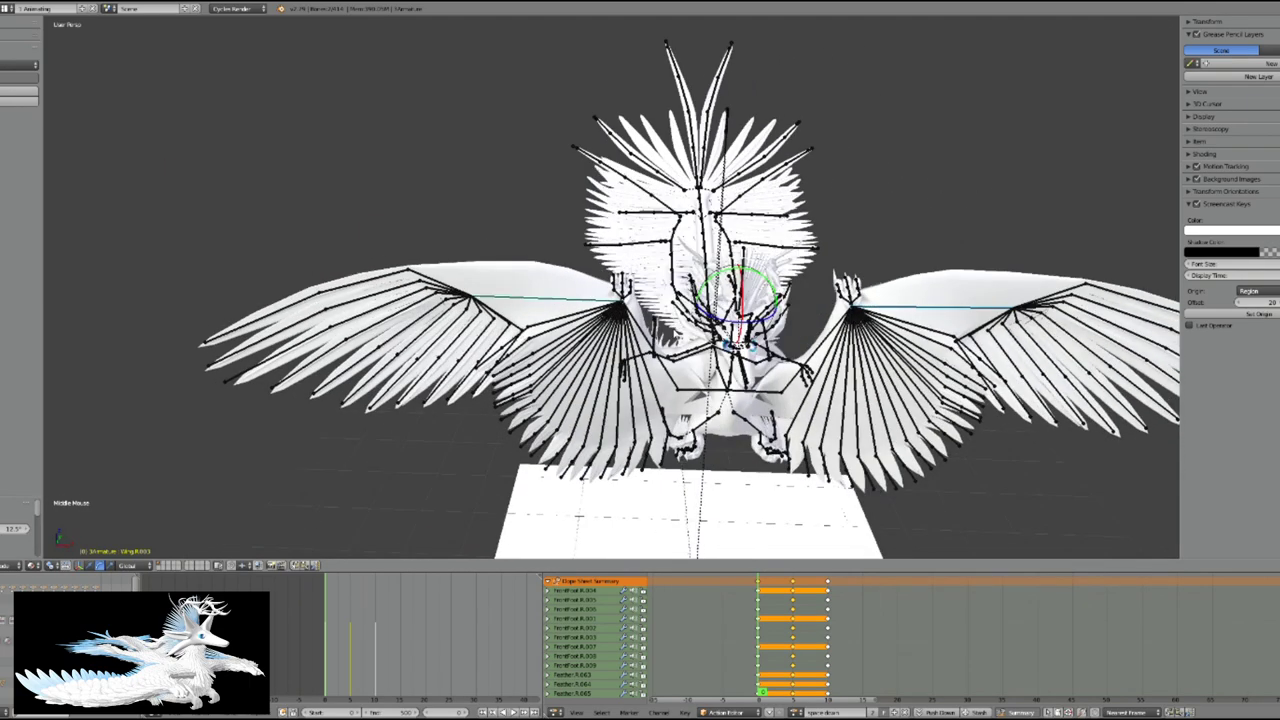
# - Copy the adjusted pose of all bones at frame 0 and paste it at frame 10
pyautogui.hotkey('ctrl', 'v')
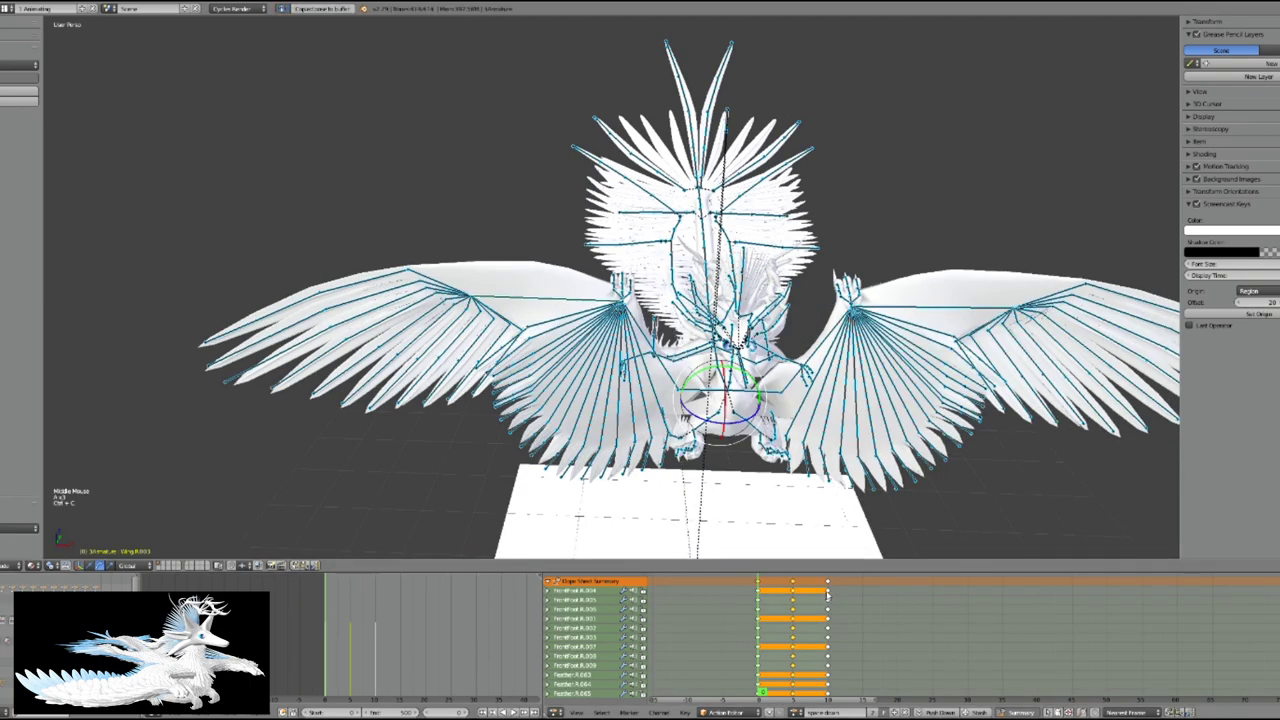
pyautogui.click(792, 597)
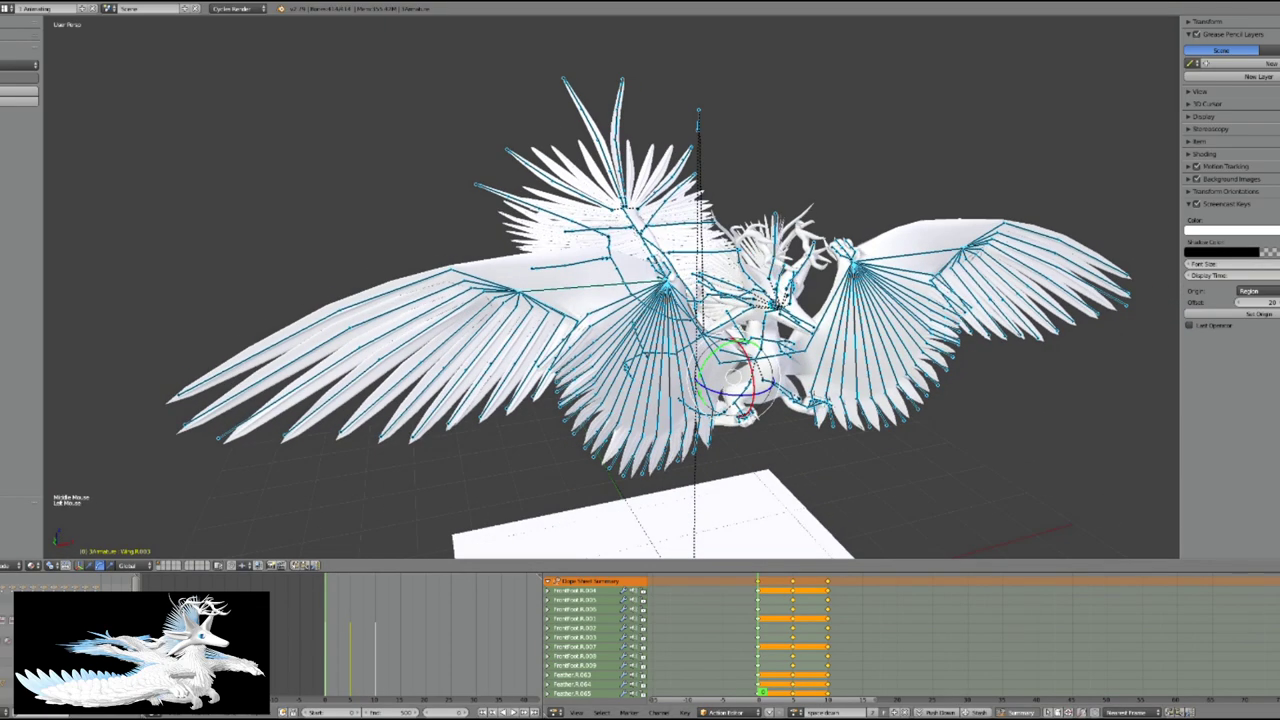
# - Leave the armature's pose editing for Object Mode and select the Ground plane beneath the creature
pyautogui.rightClick(493, 413)
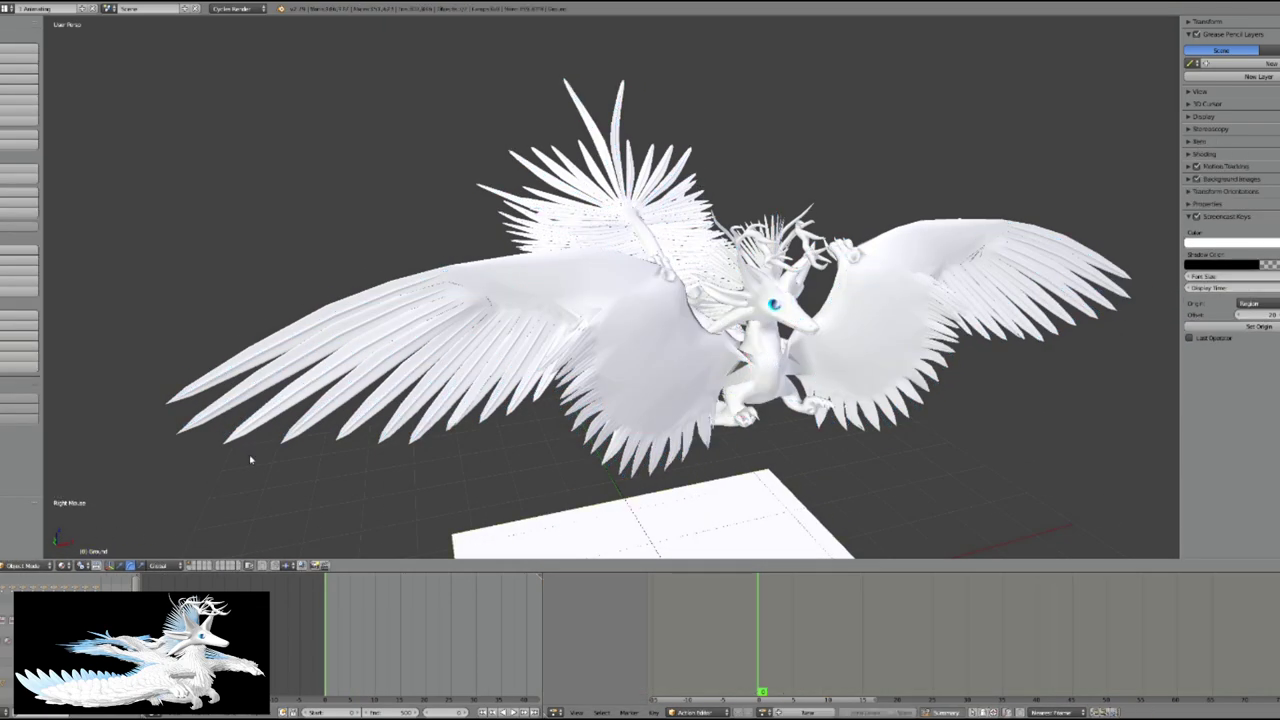
pyautogui.moveTo(209, 477); pyautogui.dragTo(345, 447, button='middle')
pyautogui.scroll(-2, 446, 307)
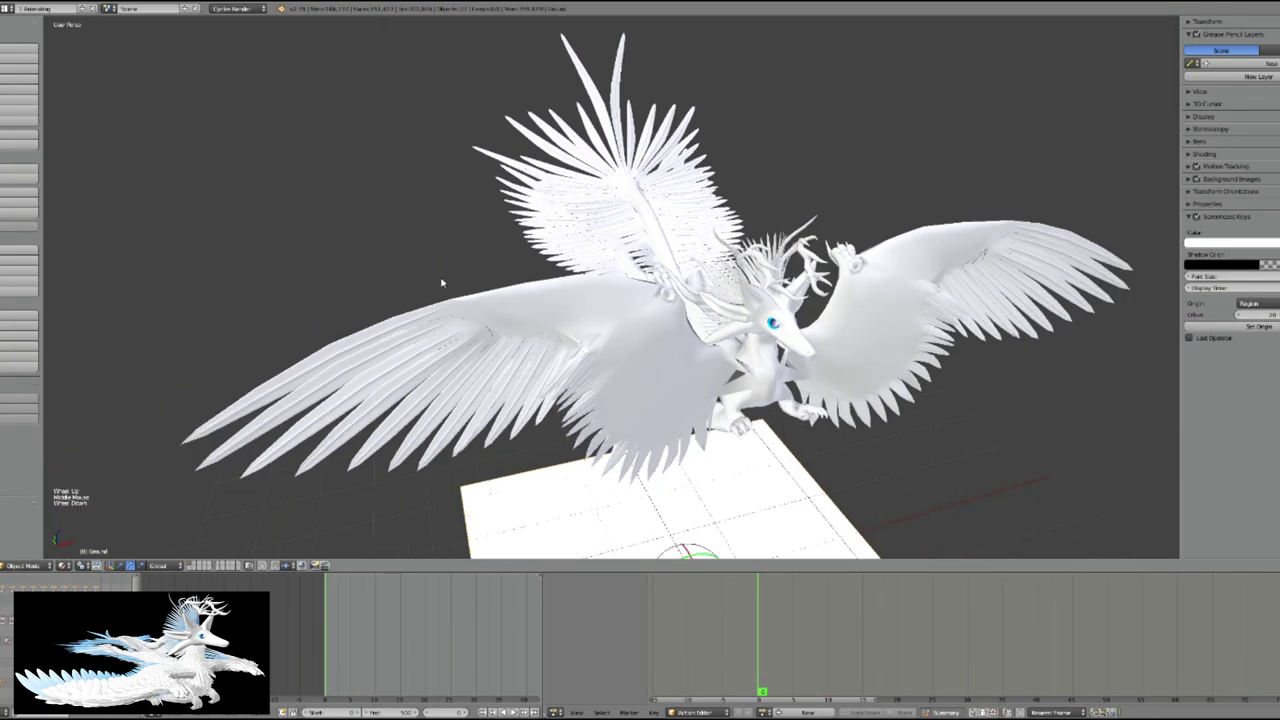